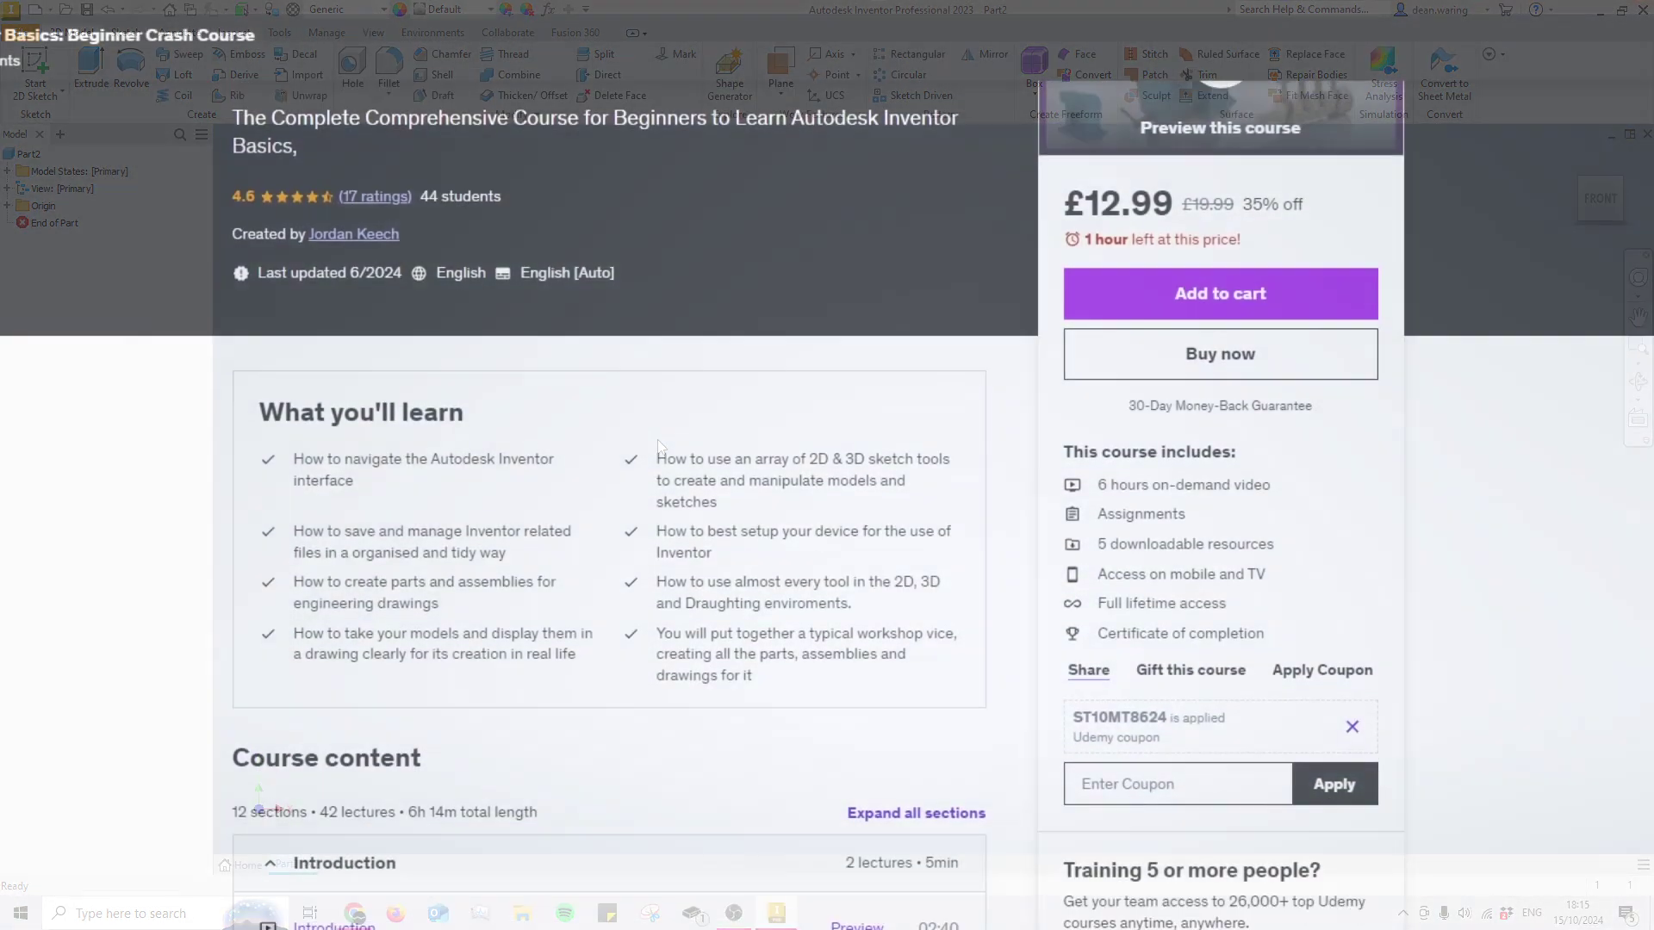
- Start a sketch on the front plane and draw a two-corner rectangle
scroll(827, 466, "down", 5)
scroll(610, 505, "down", 7)
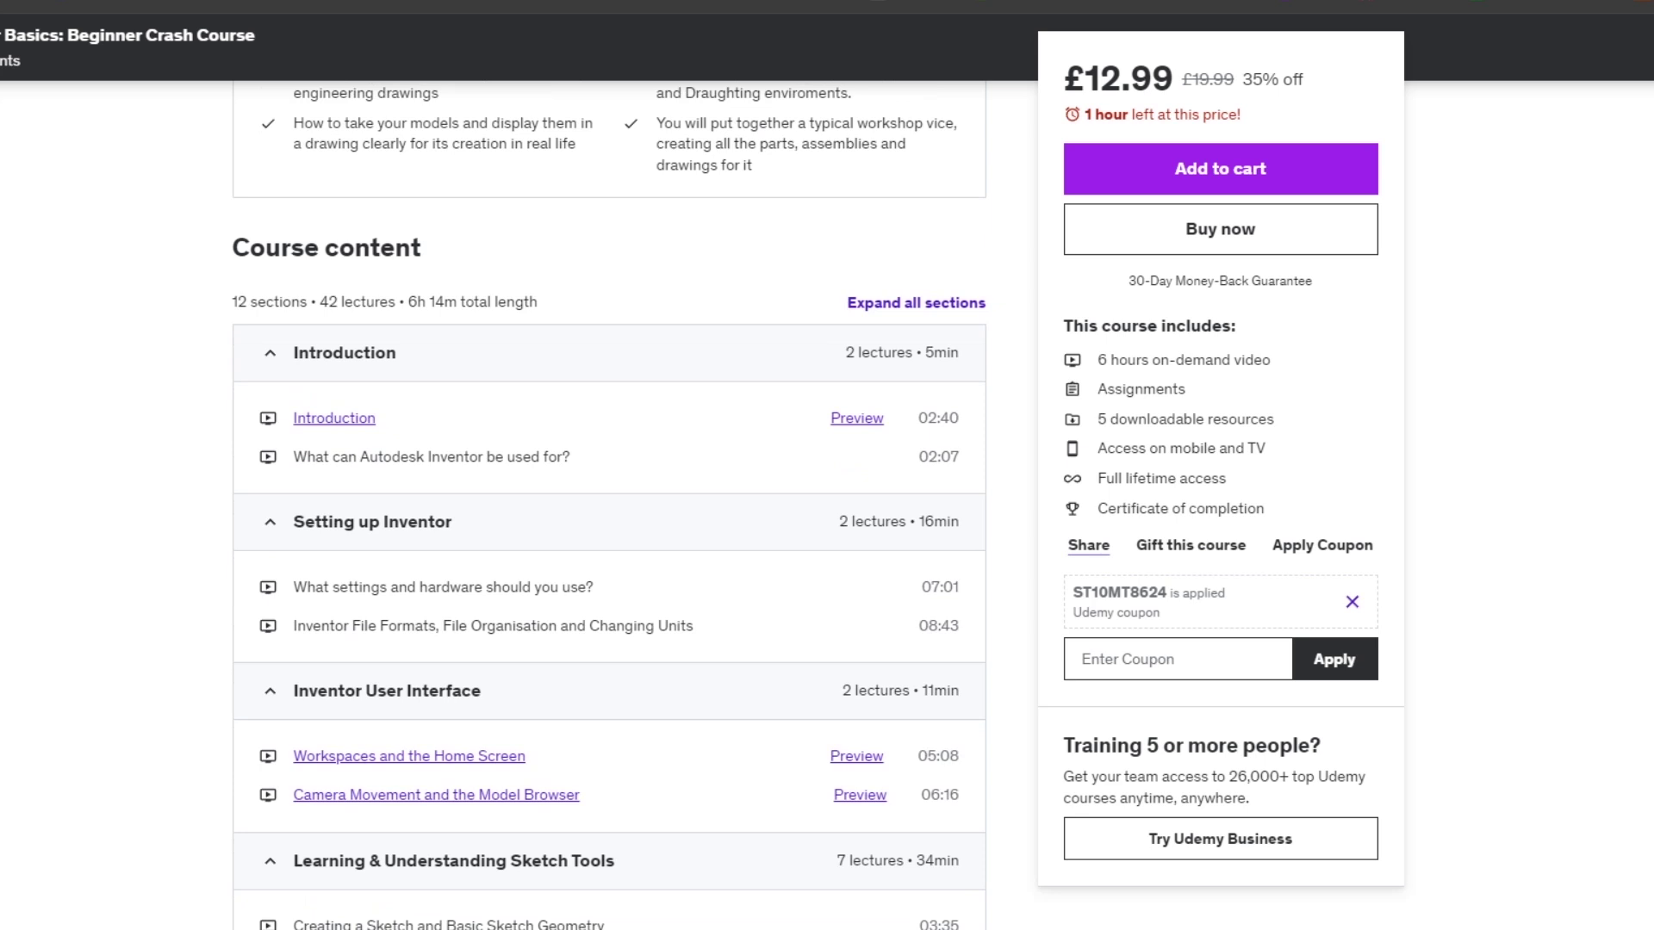
scroll(610, 505, "down", 7)
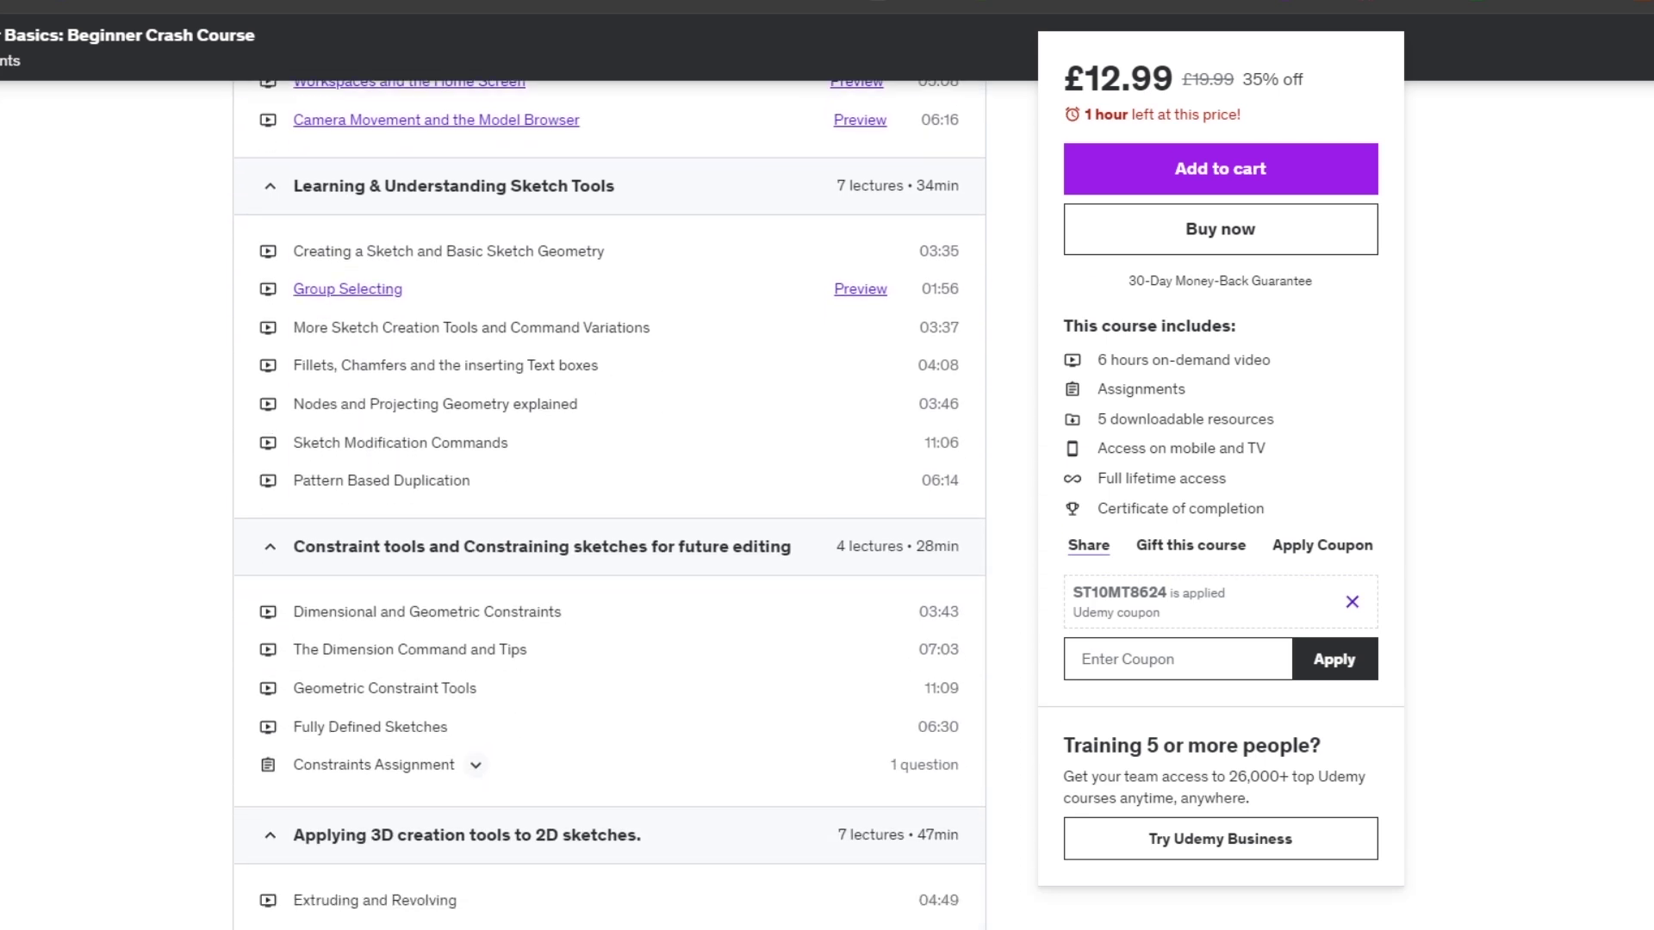
scroll(610, 505, "down", 7)
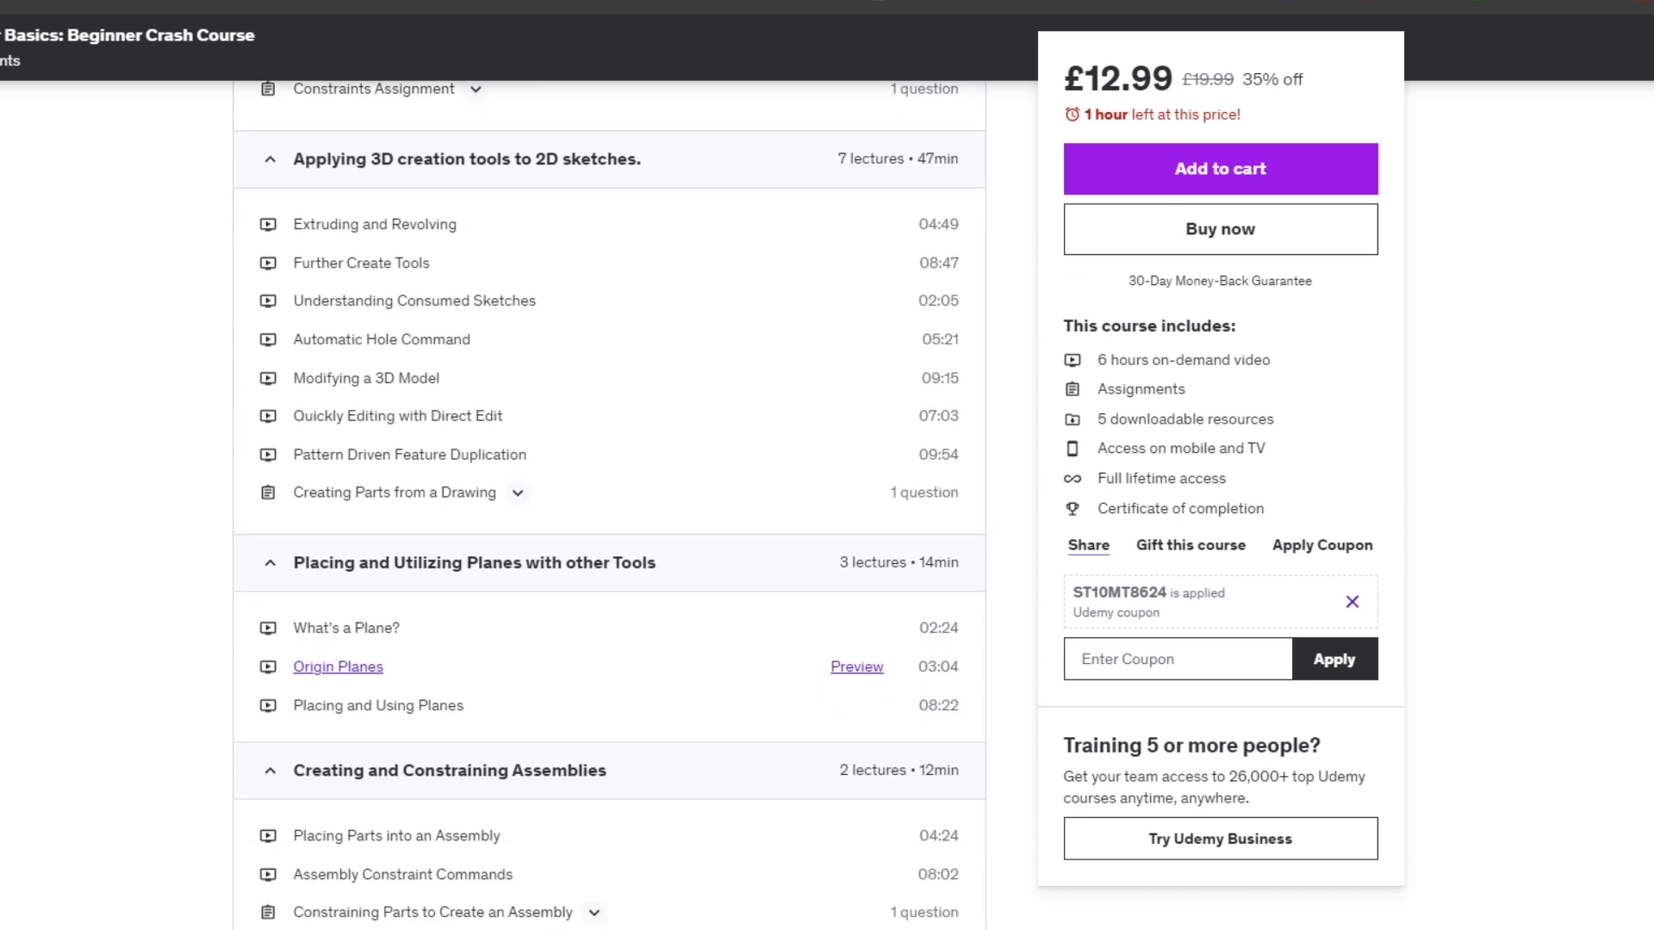
scroll(610, 505, "down", 4)
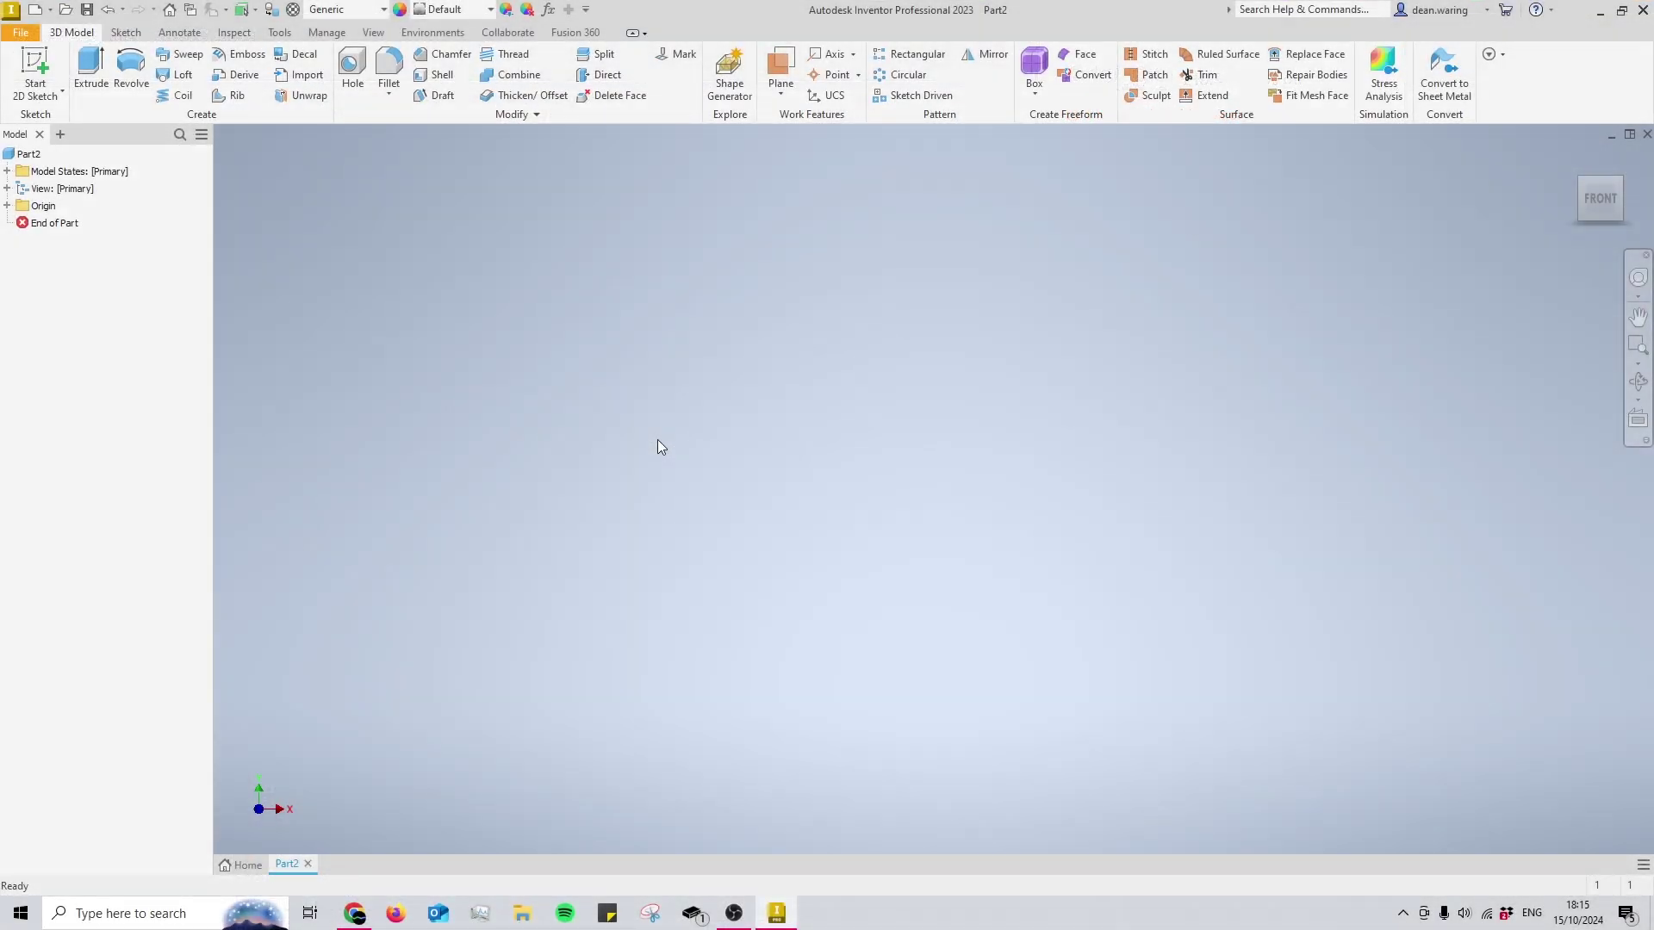
left_click(48, 74)
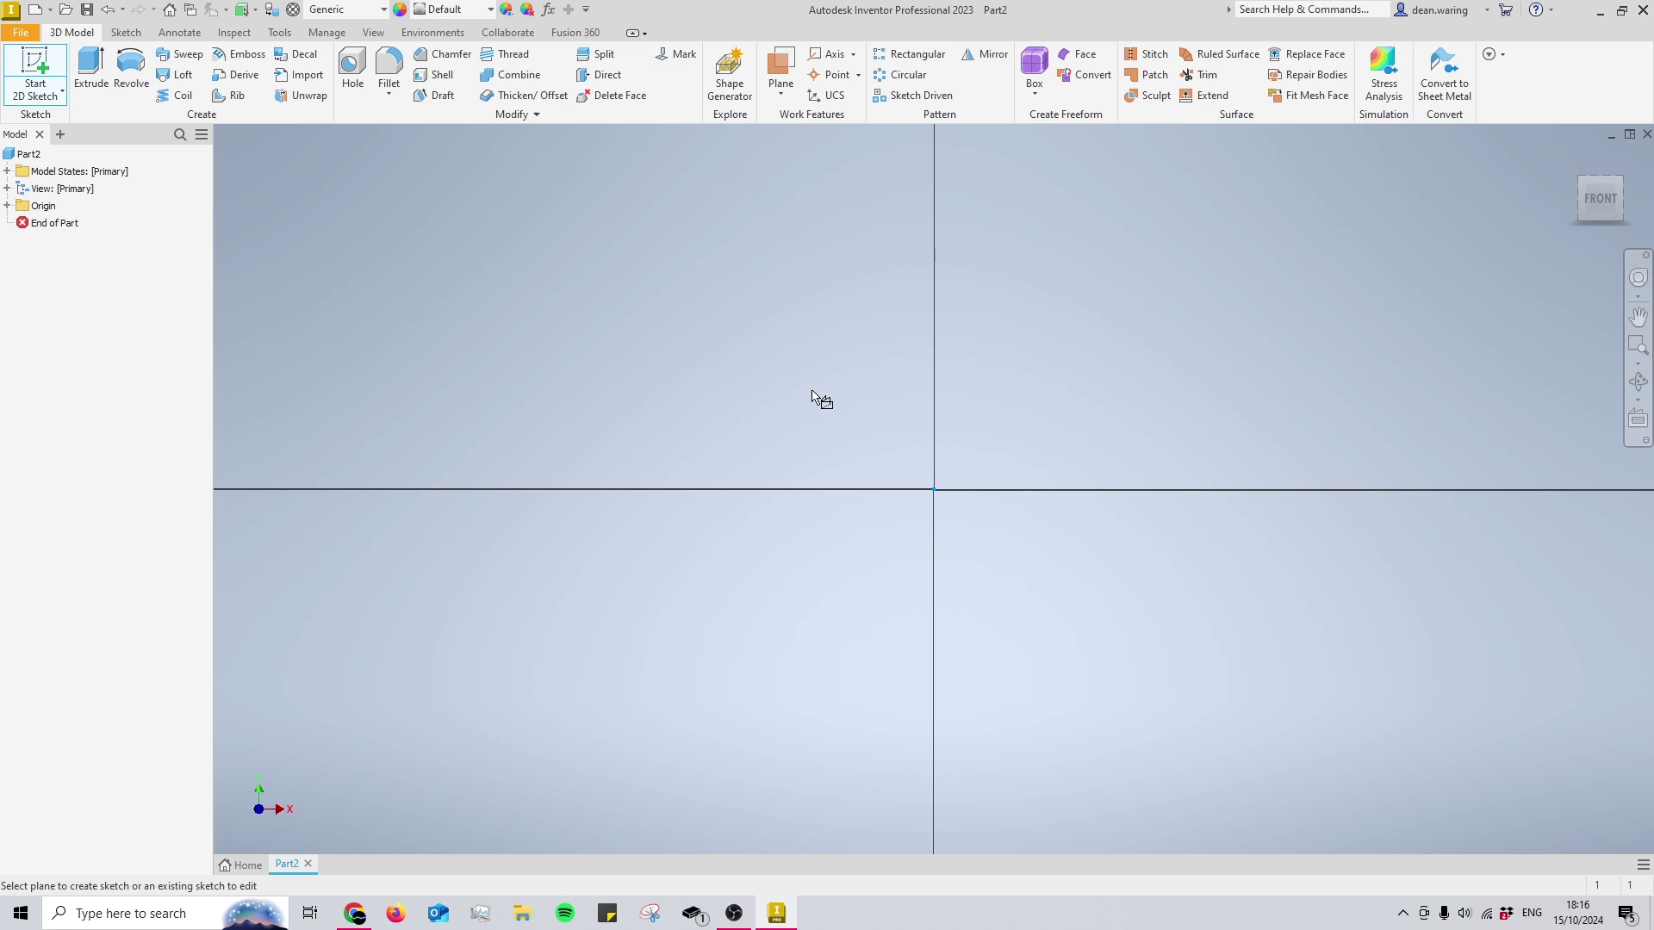
left_click(812, 396)
right_click(835, 354)
left_click(728, 367)
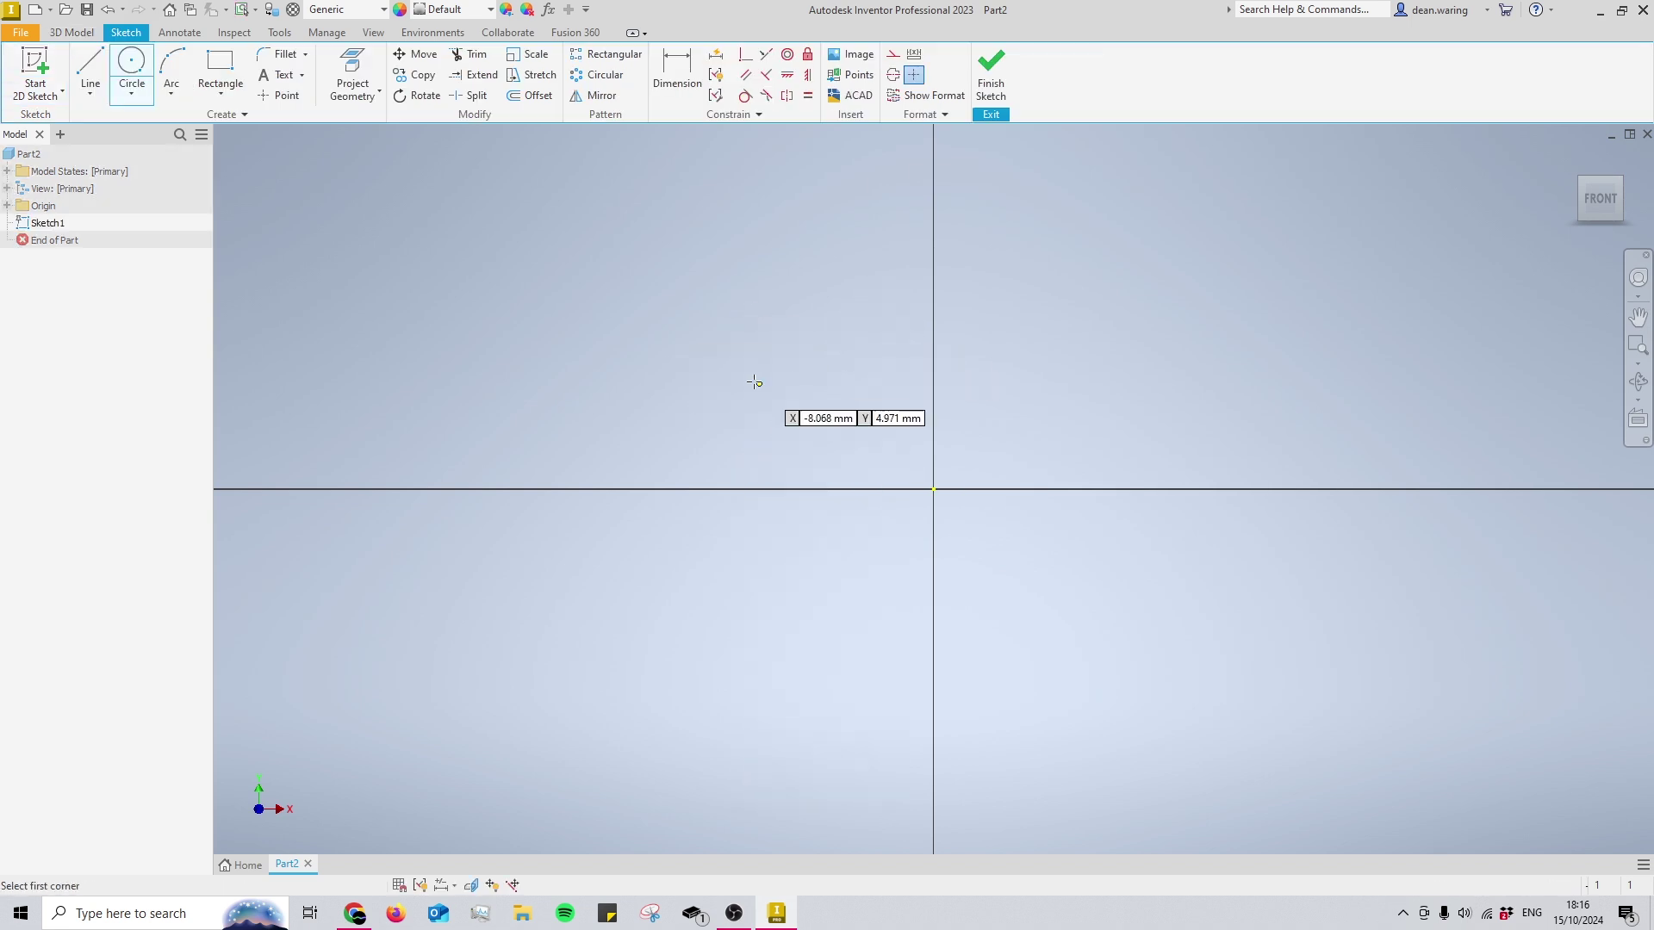
left_click(750, 322)
left_click(1159, 717)
- Dimension the rectangle 100 mm wide by 100 mm high
key("d")
left_click(1012, 321)
left_click(1014, 286)
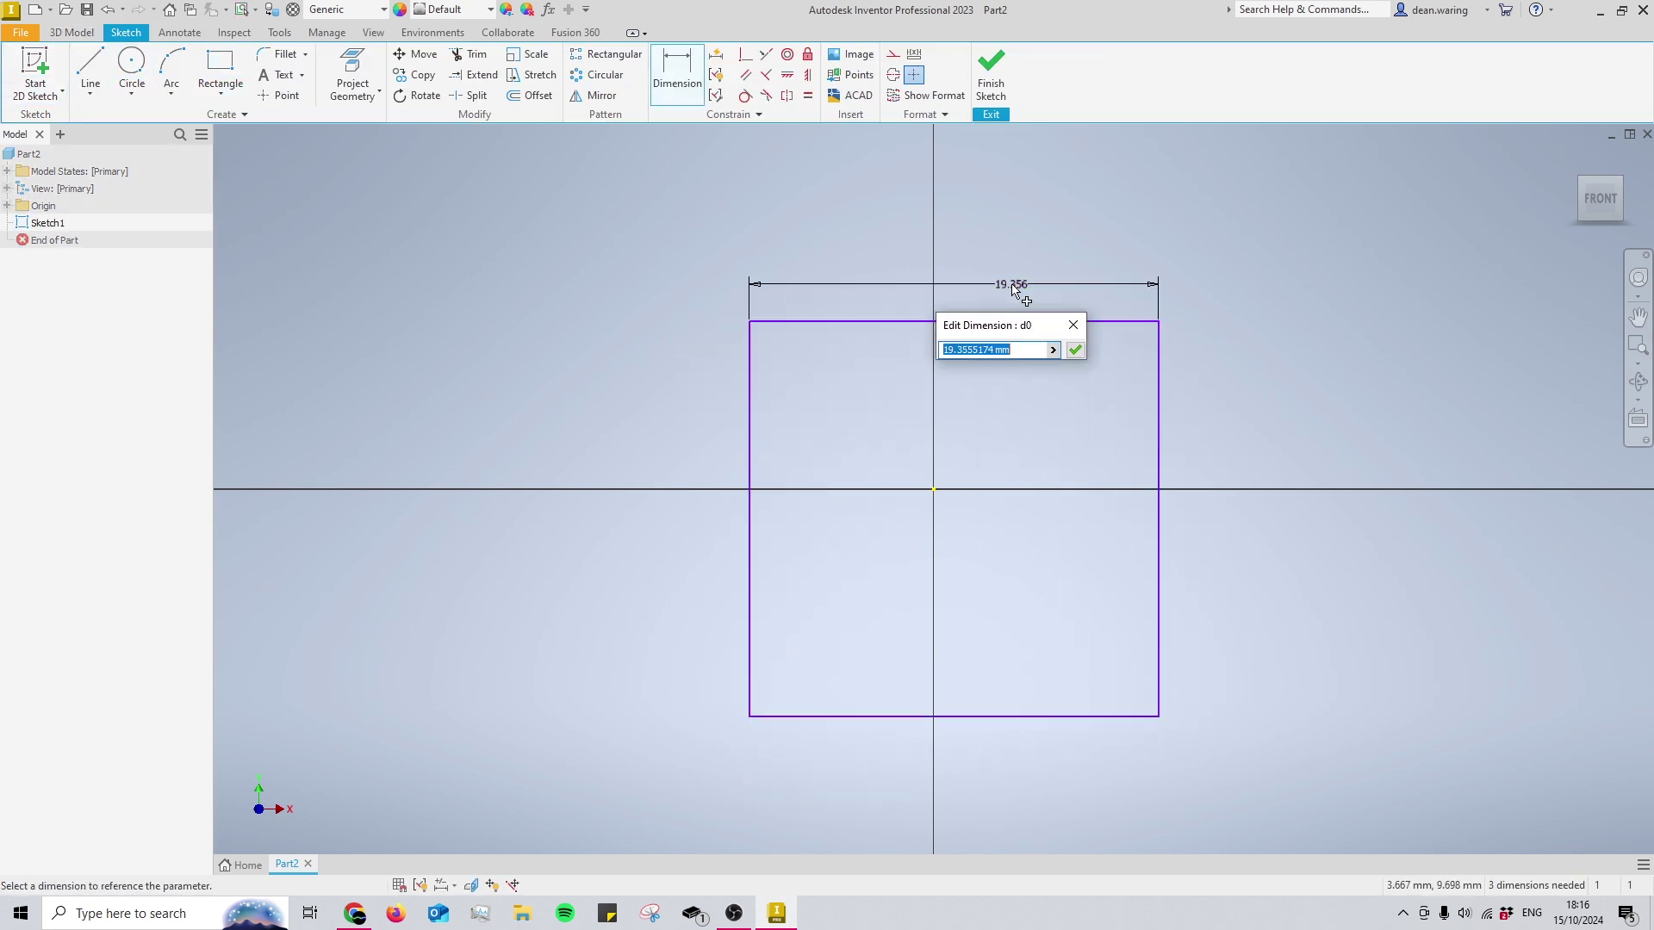
type("100")
key("Return")
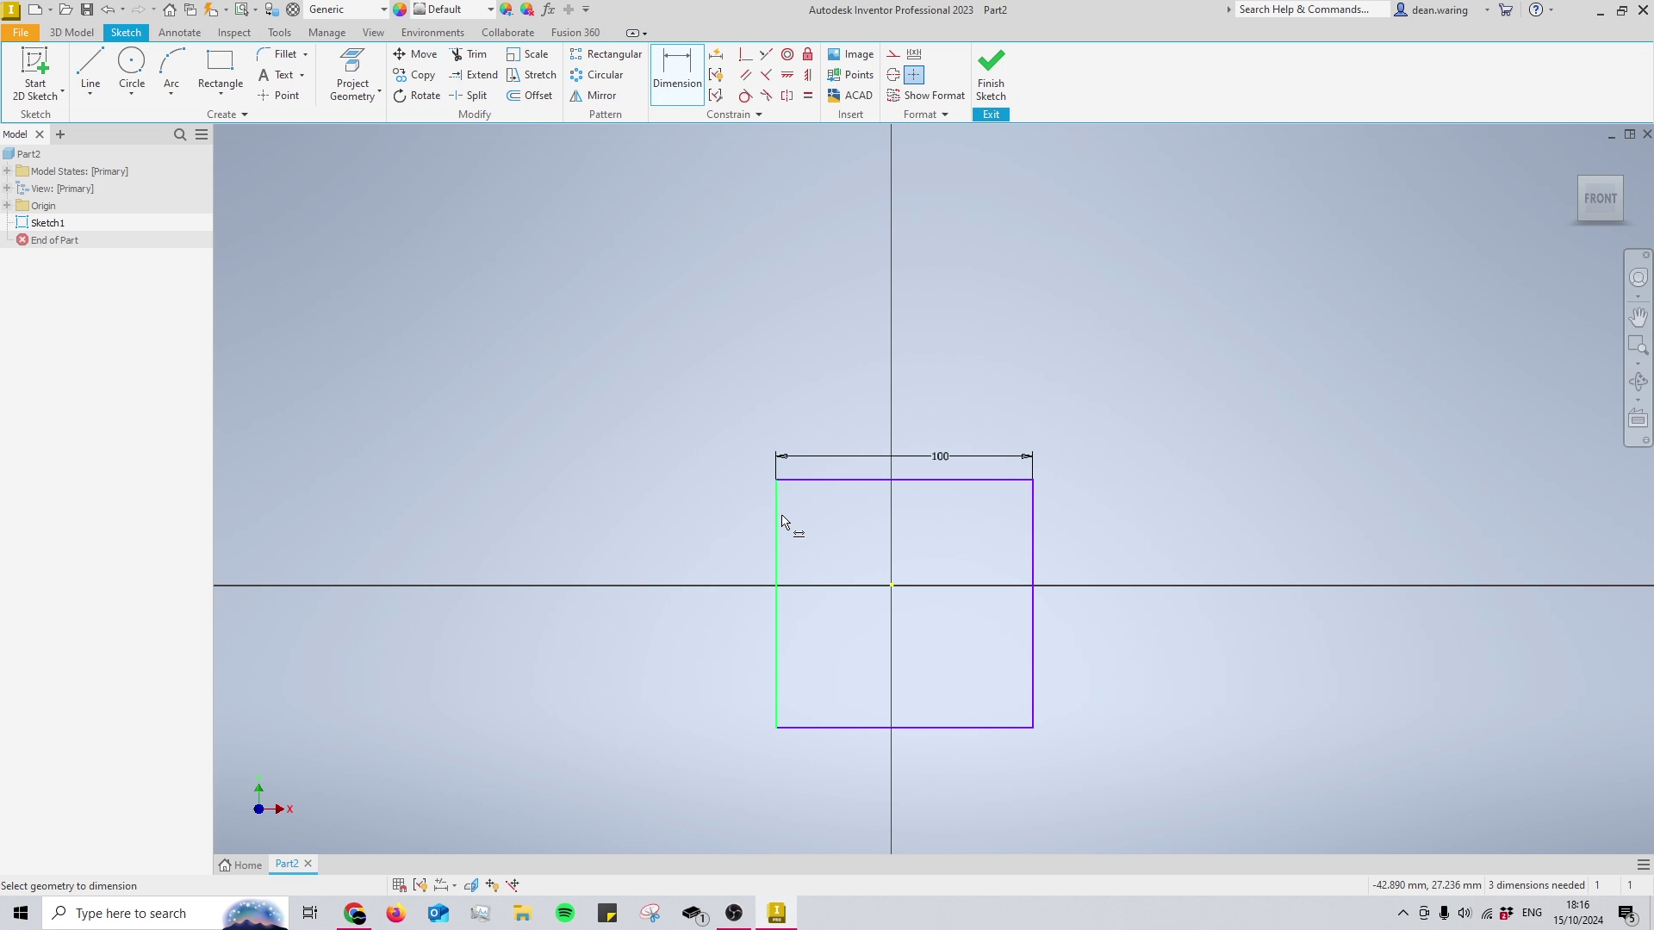
left_click(781, 521)
left_click(731, 538)
type("100")
key("Return")
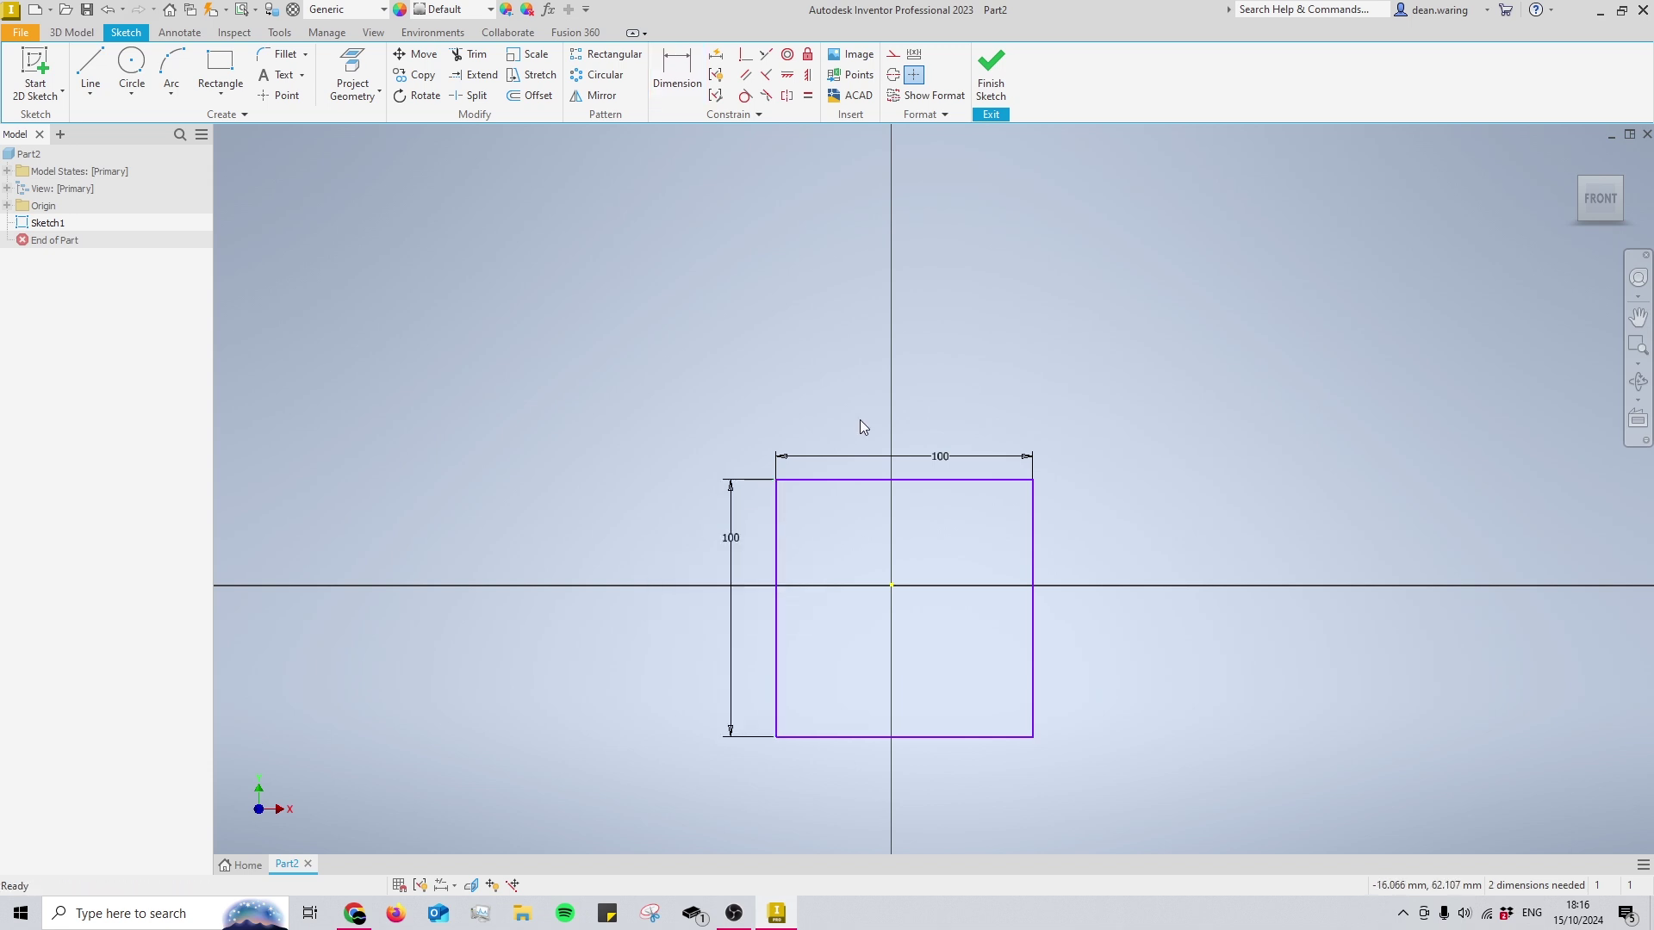
- Extrude the square profile 20 mm into a solid plate
key("e")
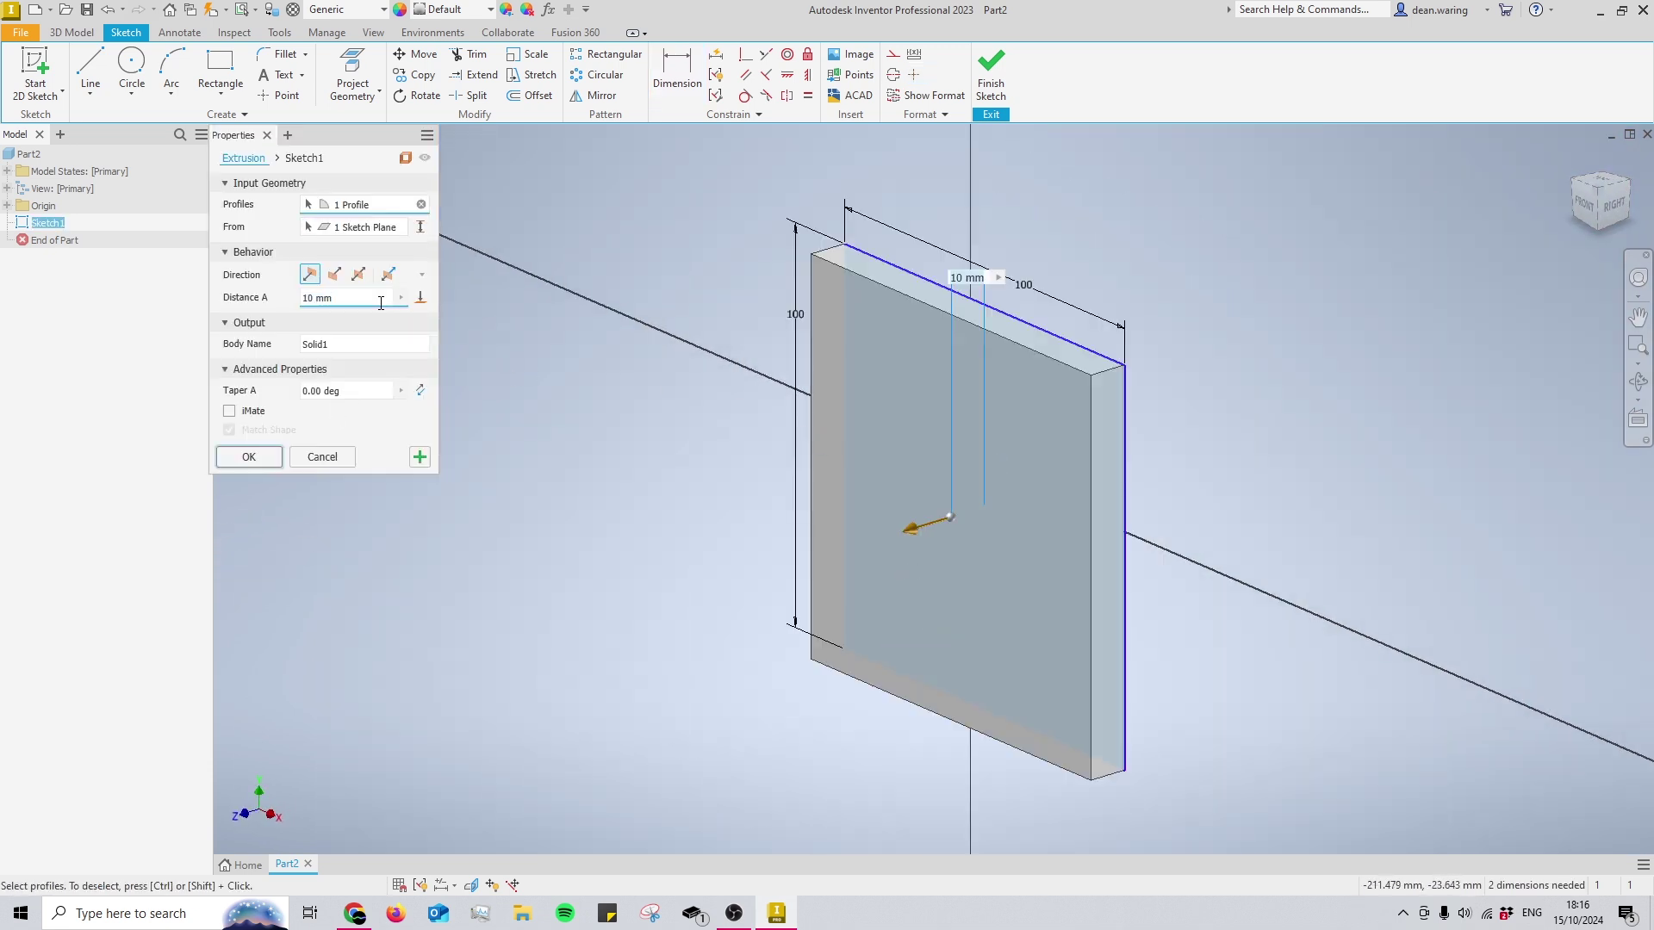
double_click(380, 304)
type("20")
key("Return")
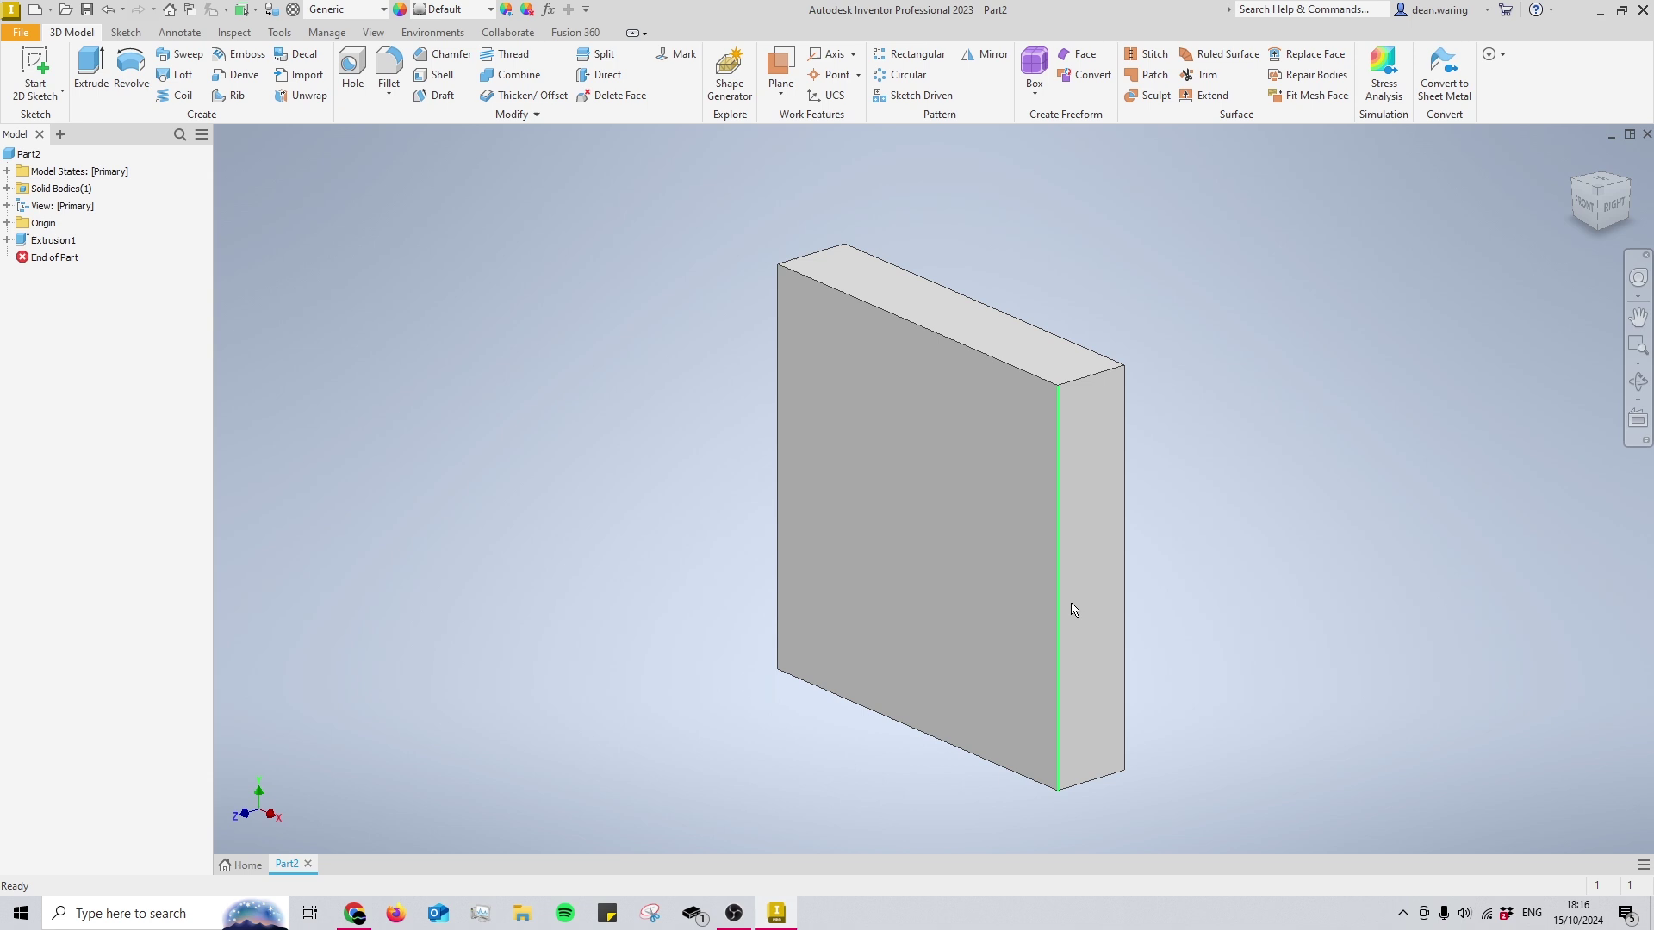
- Start a sketch on the plate's front face and place five points inside the square
key("s")
left_click(900, 474)
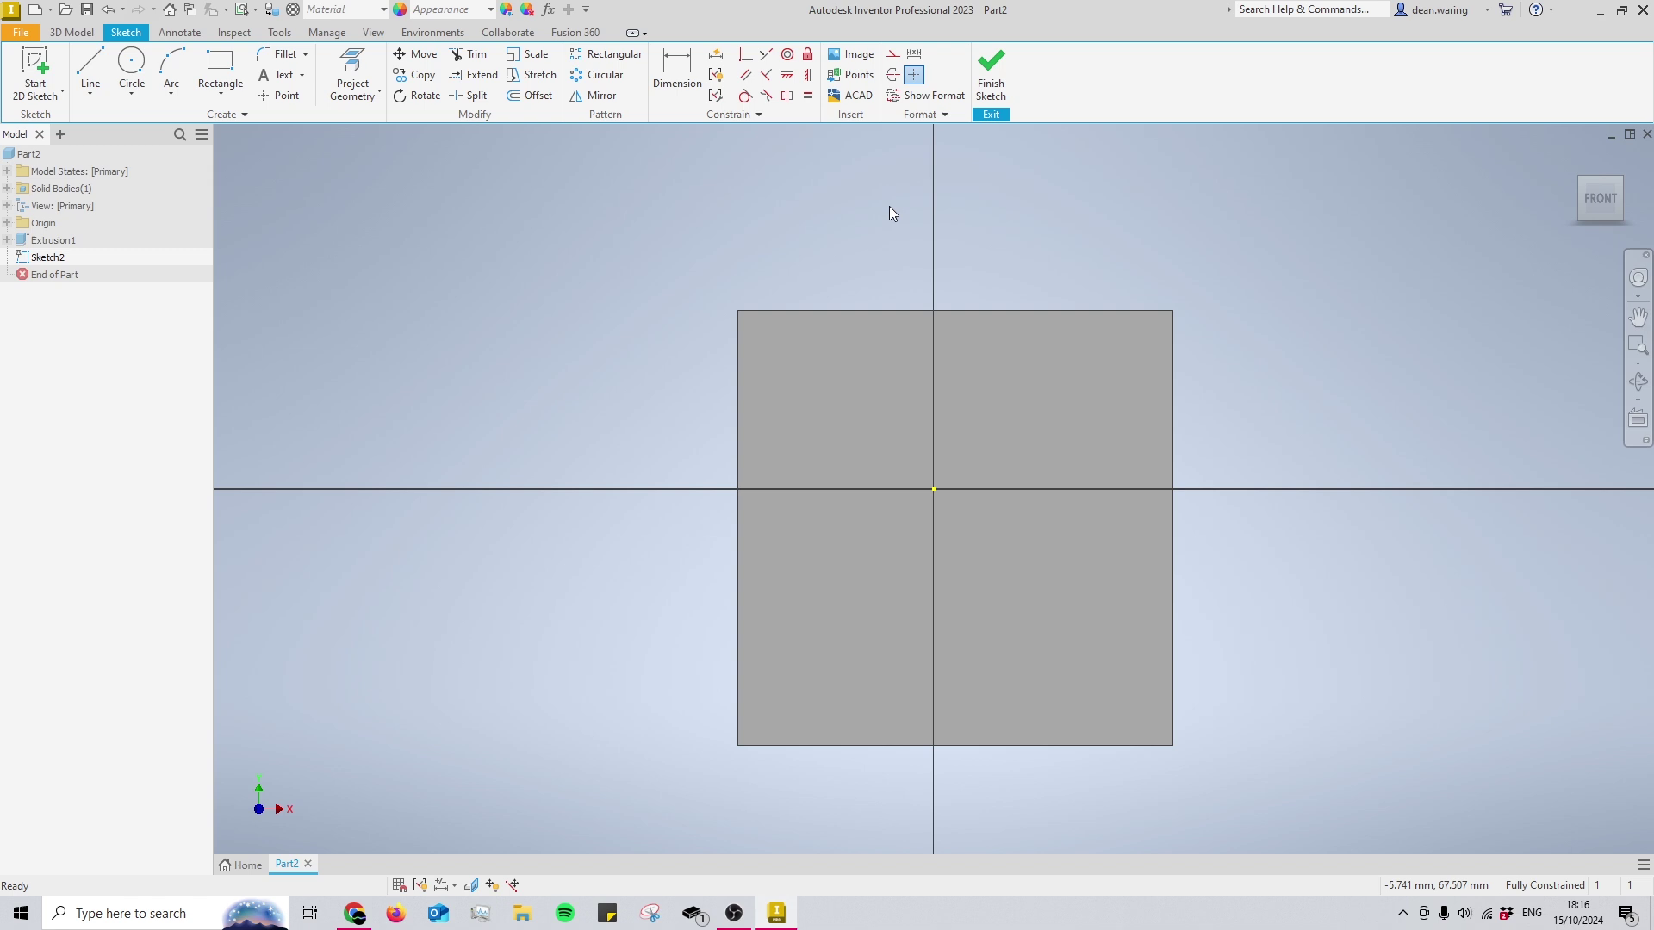
left_click(281, 96)
left_click(878, 426)
left_click(851, 578)
left_click(1035, 636)
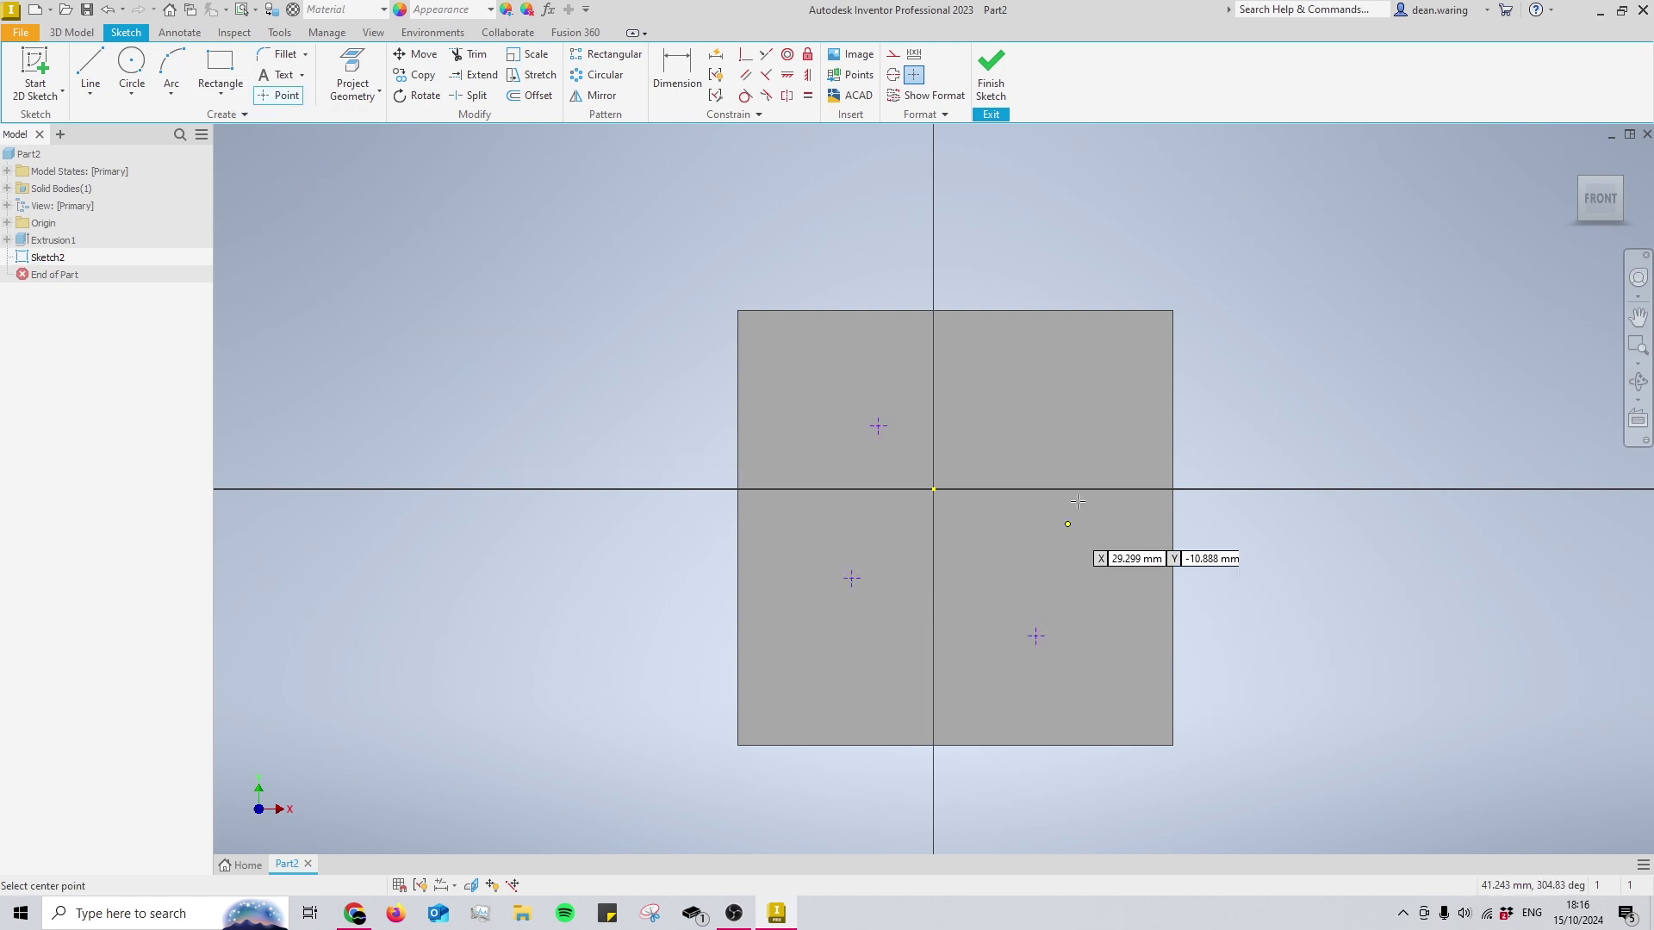
left_click(1095, 450)
left_click(1059, 392)
key("Escape")
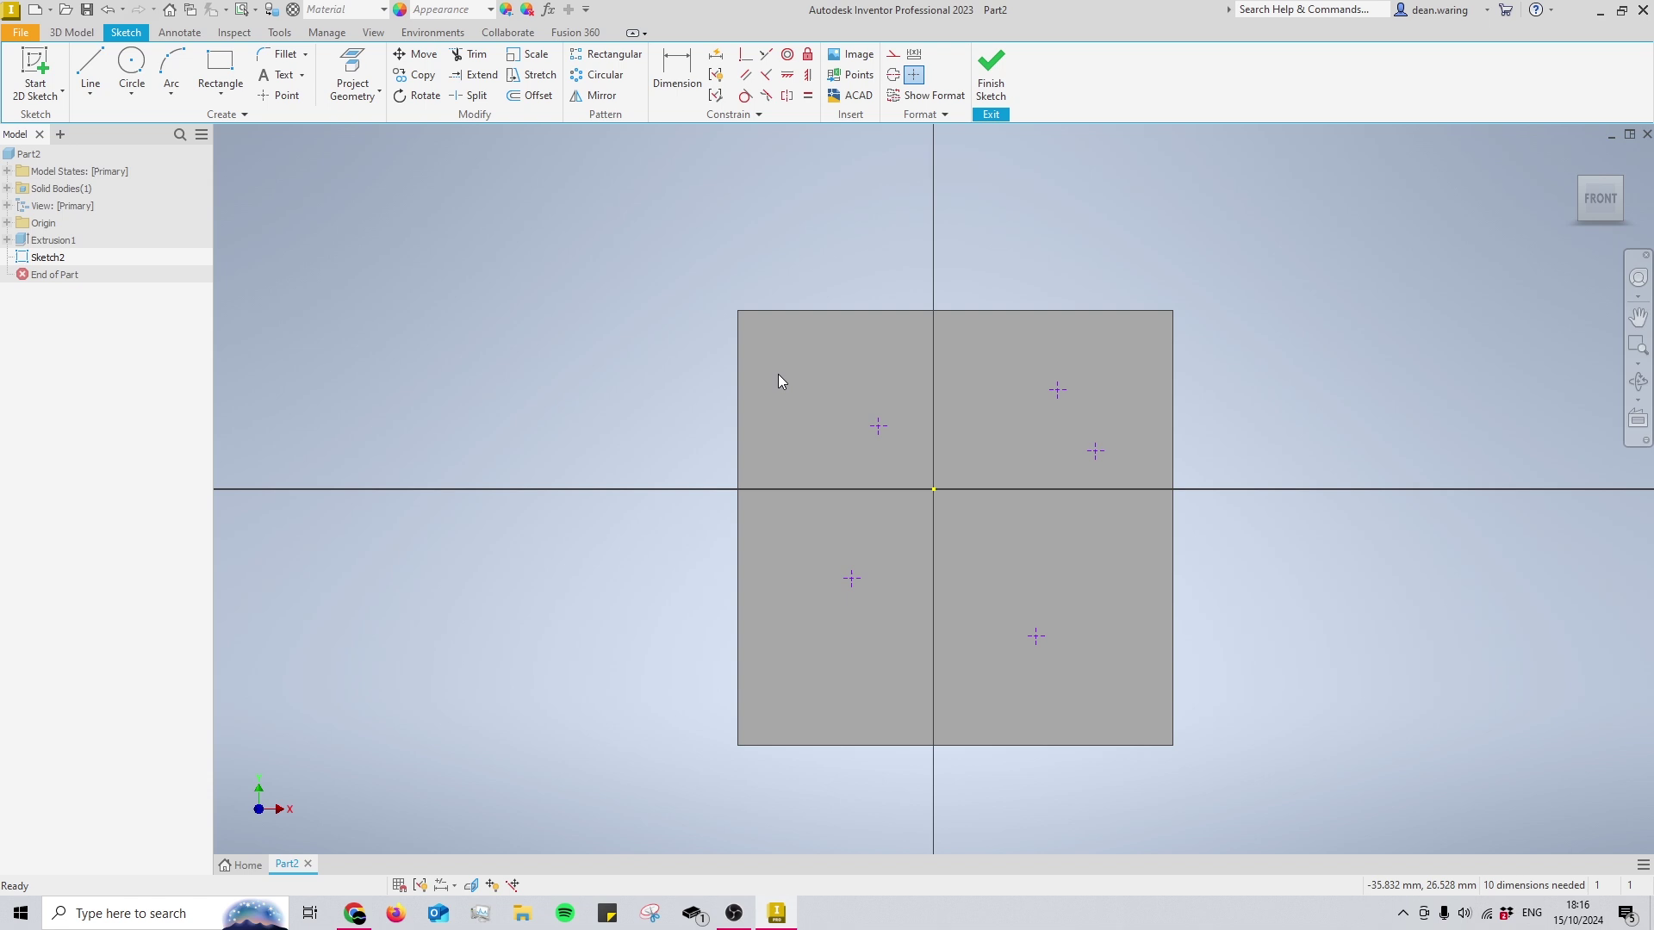
- Dimension one point 50 mm from the top edge and 20 mm from the left edge
key("d")
left_click(878, 425)
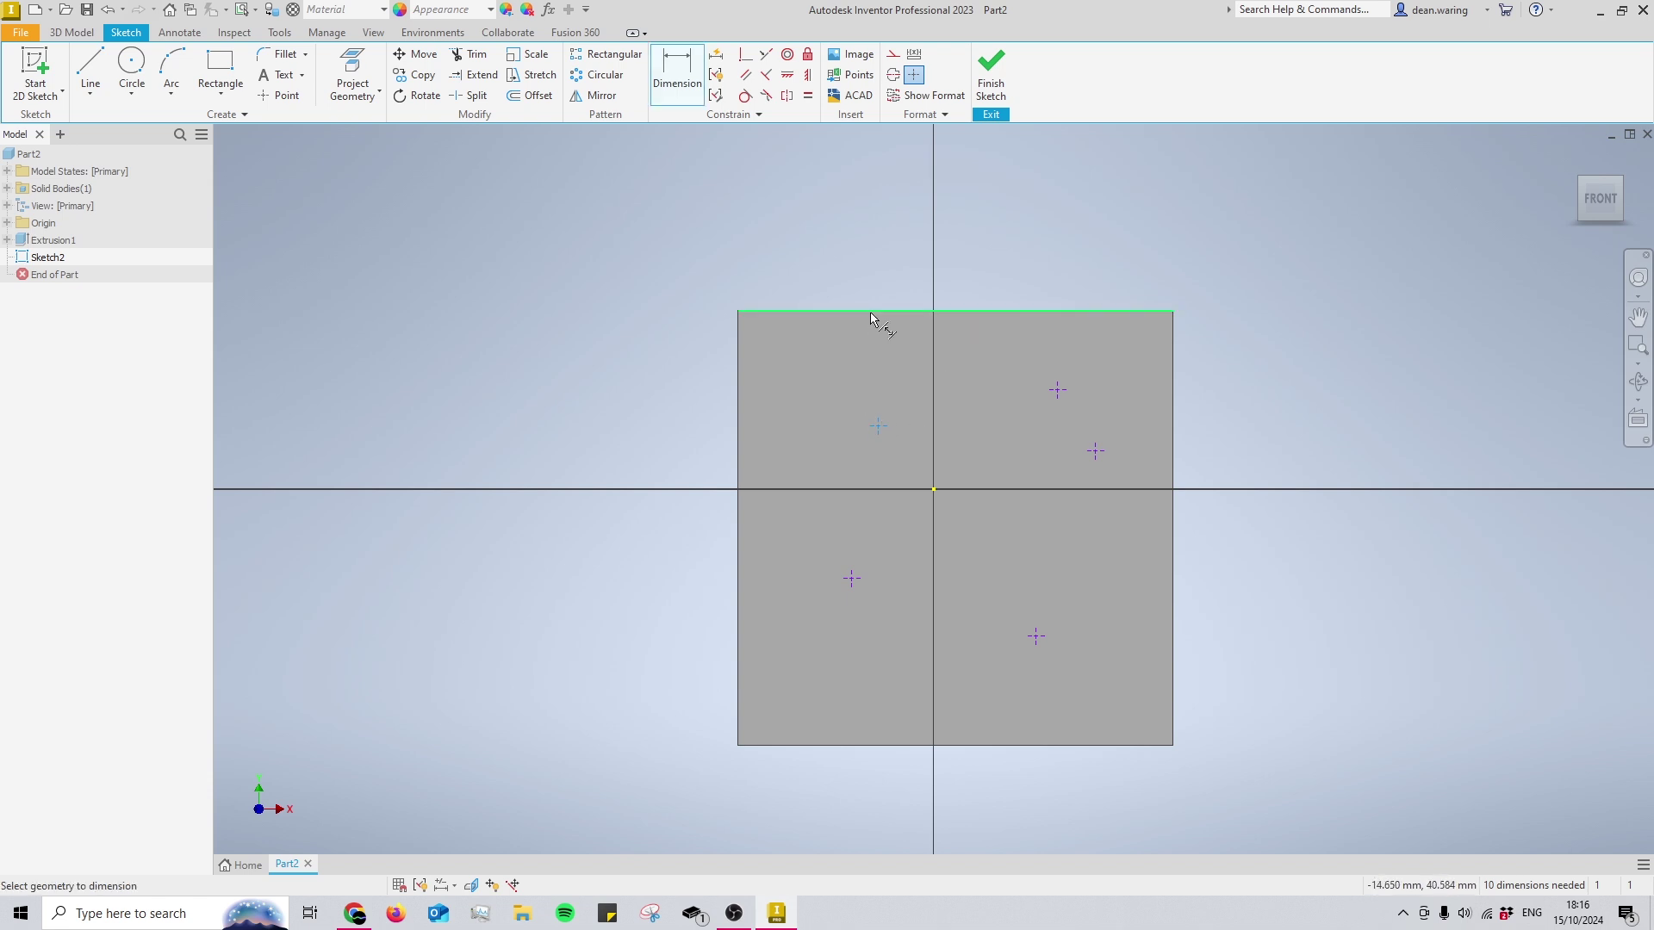
left_click(878, 312)
left_click(847, 376)
type("50")
key("Return")
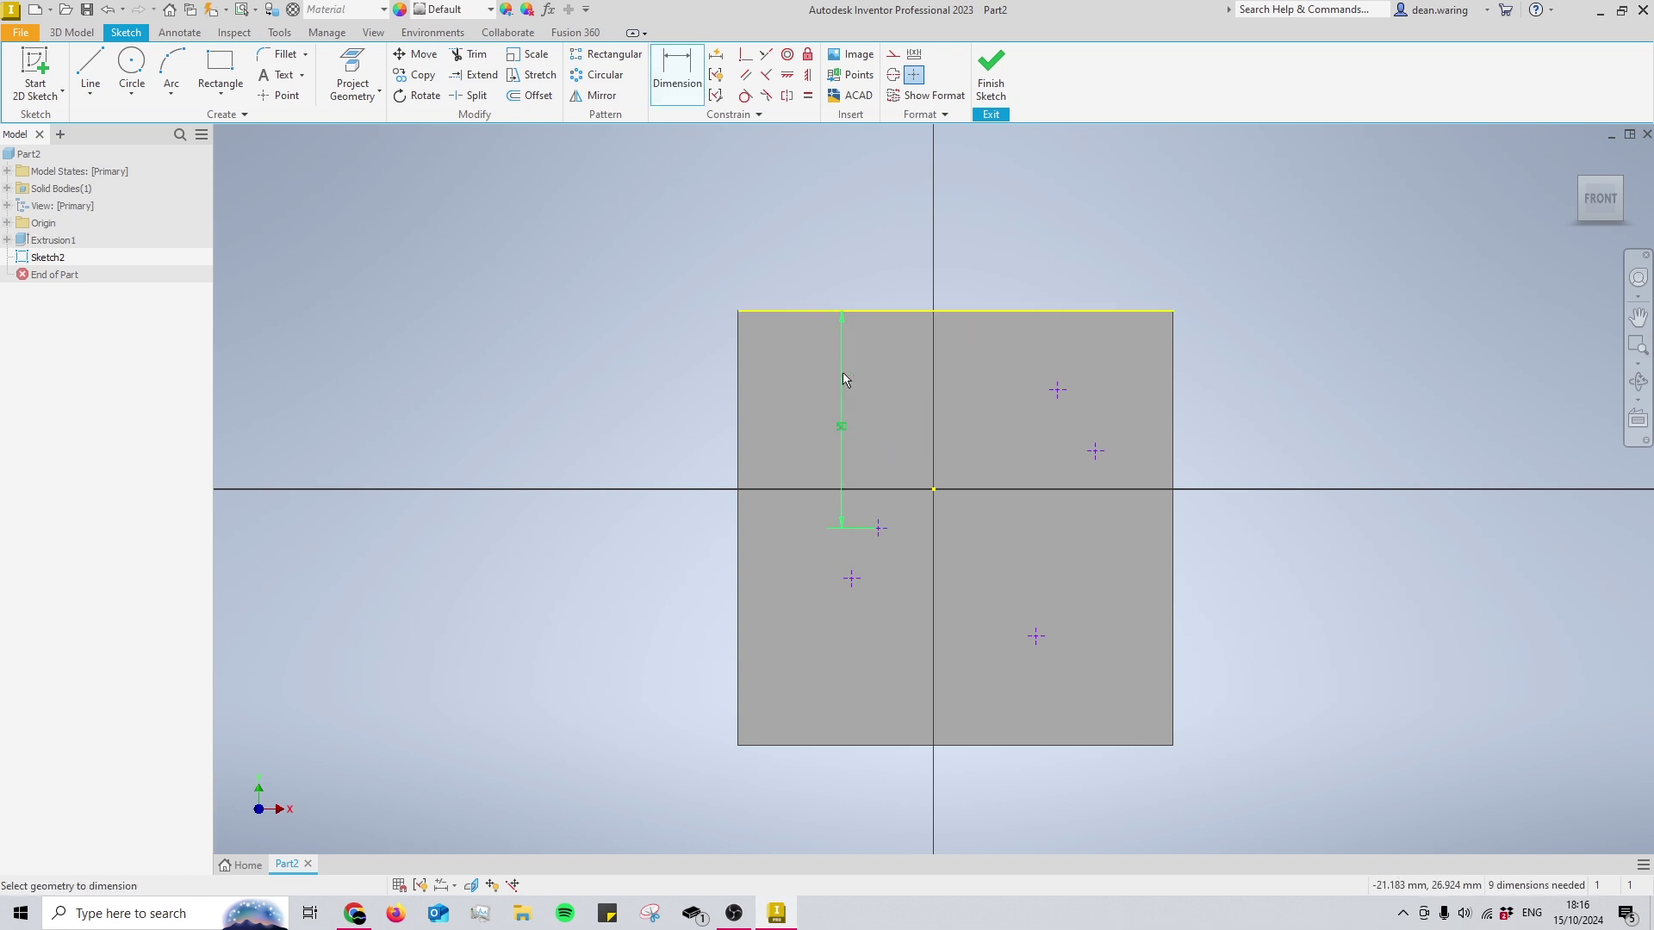
left_click(879, 528)
left_click(739, 482)
left_click(784, 469)
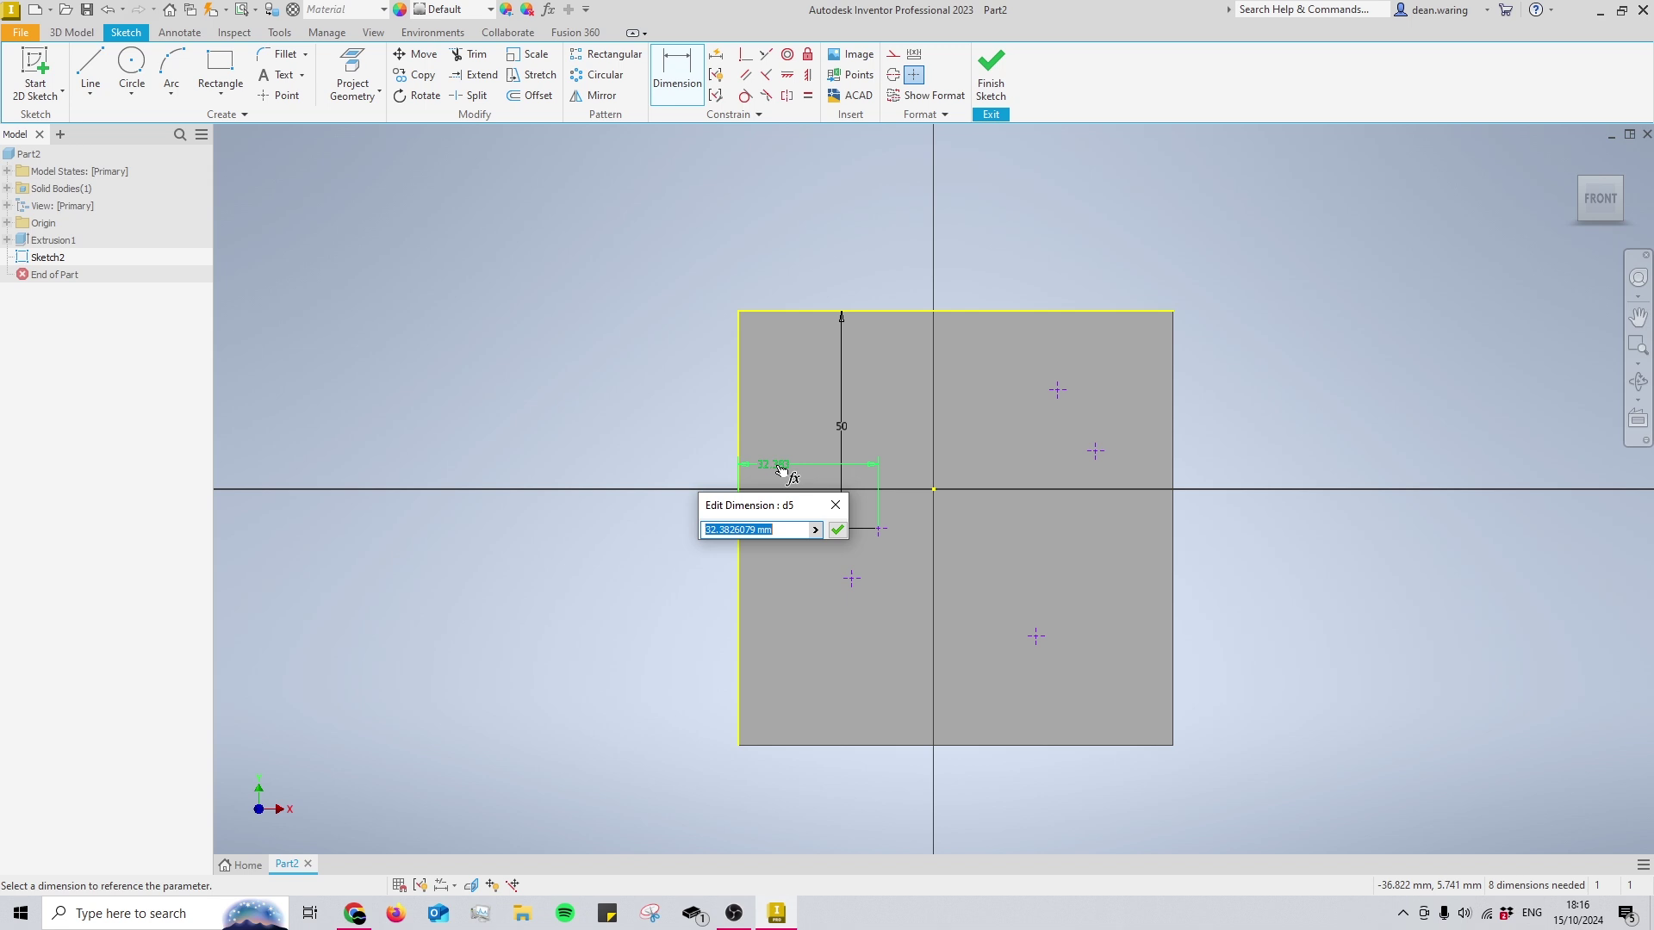
type("20")
key("Return")
key("Escape")
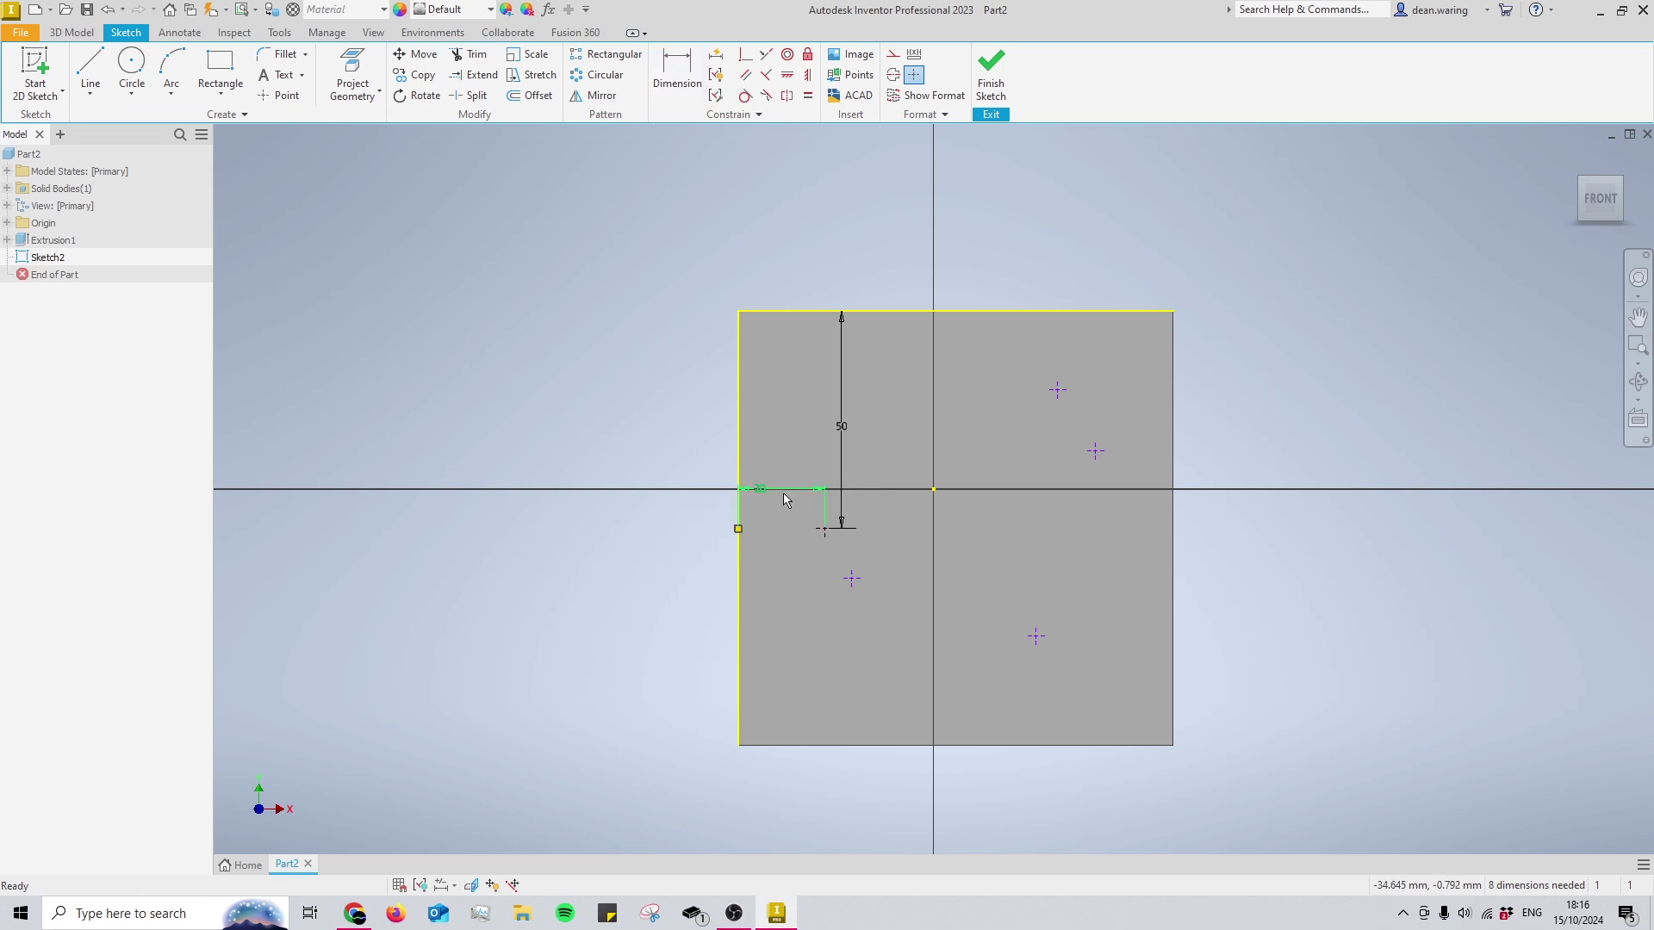
- Draw a vertical line from the origin and mirror the left-hand points across it
key("l")
left_click(933, 489)
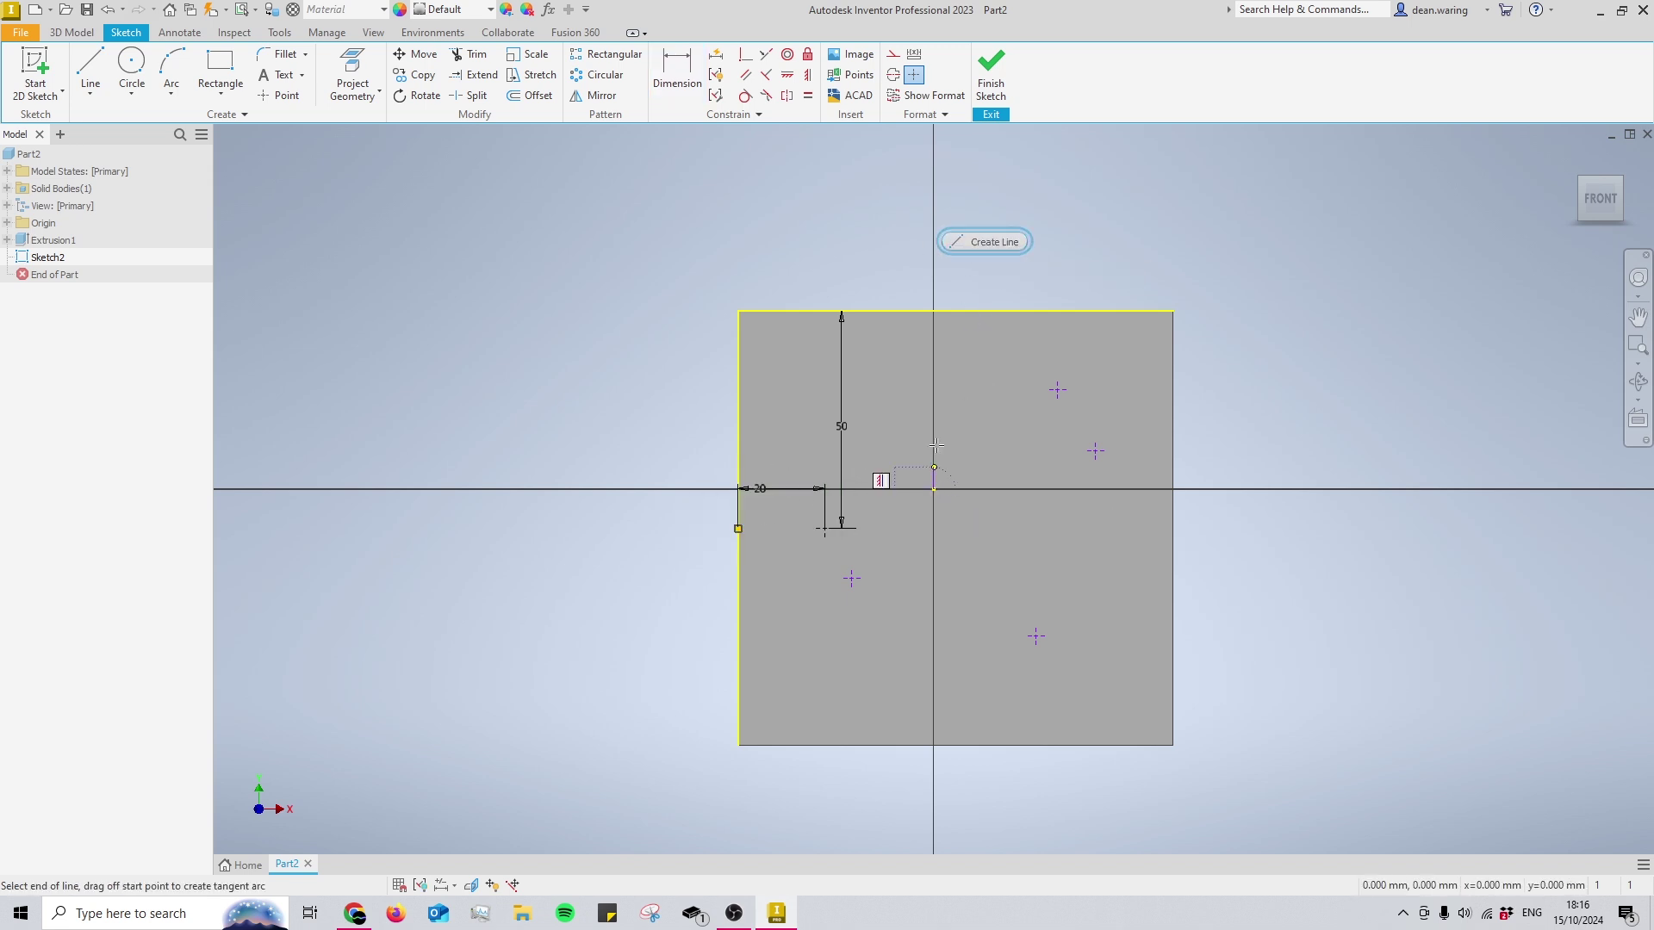
left_click(593, 95)
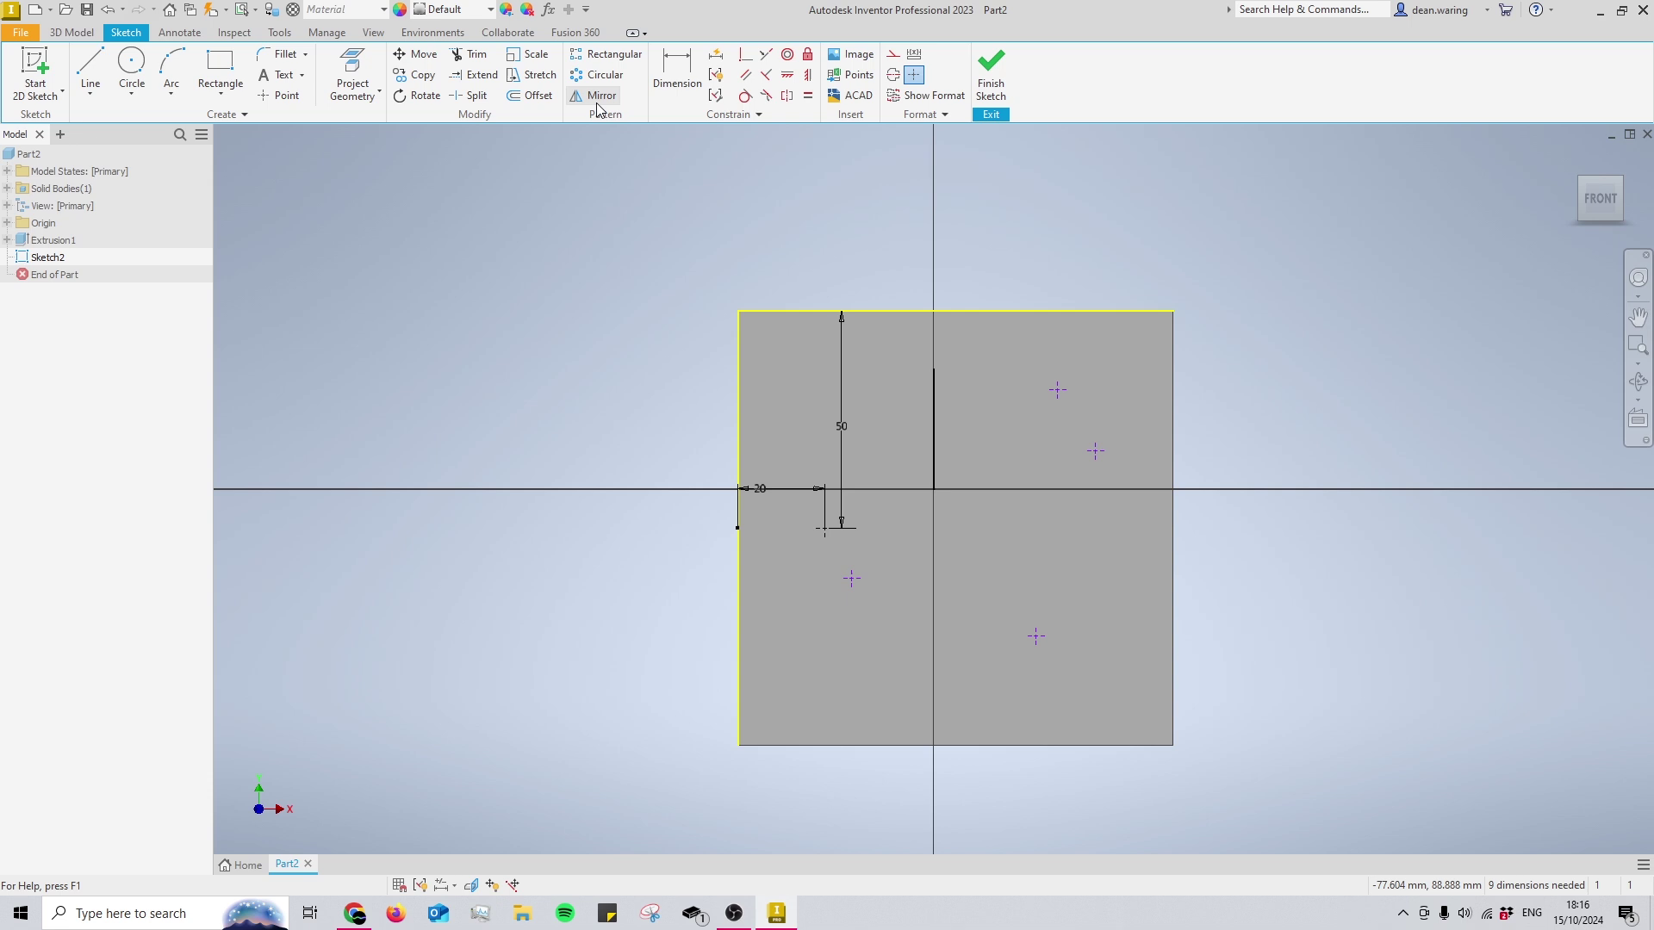
left_click_drag(879, 635, 786, 499)
right_click(853, 494)
left_click(929, 494)
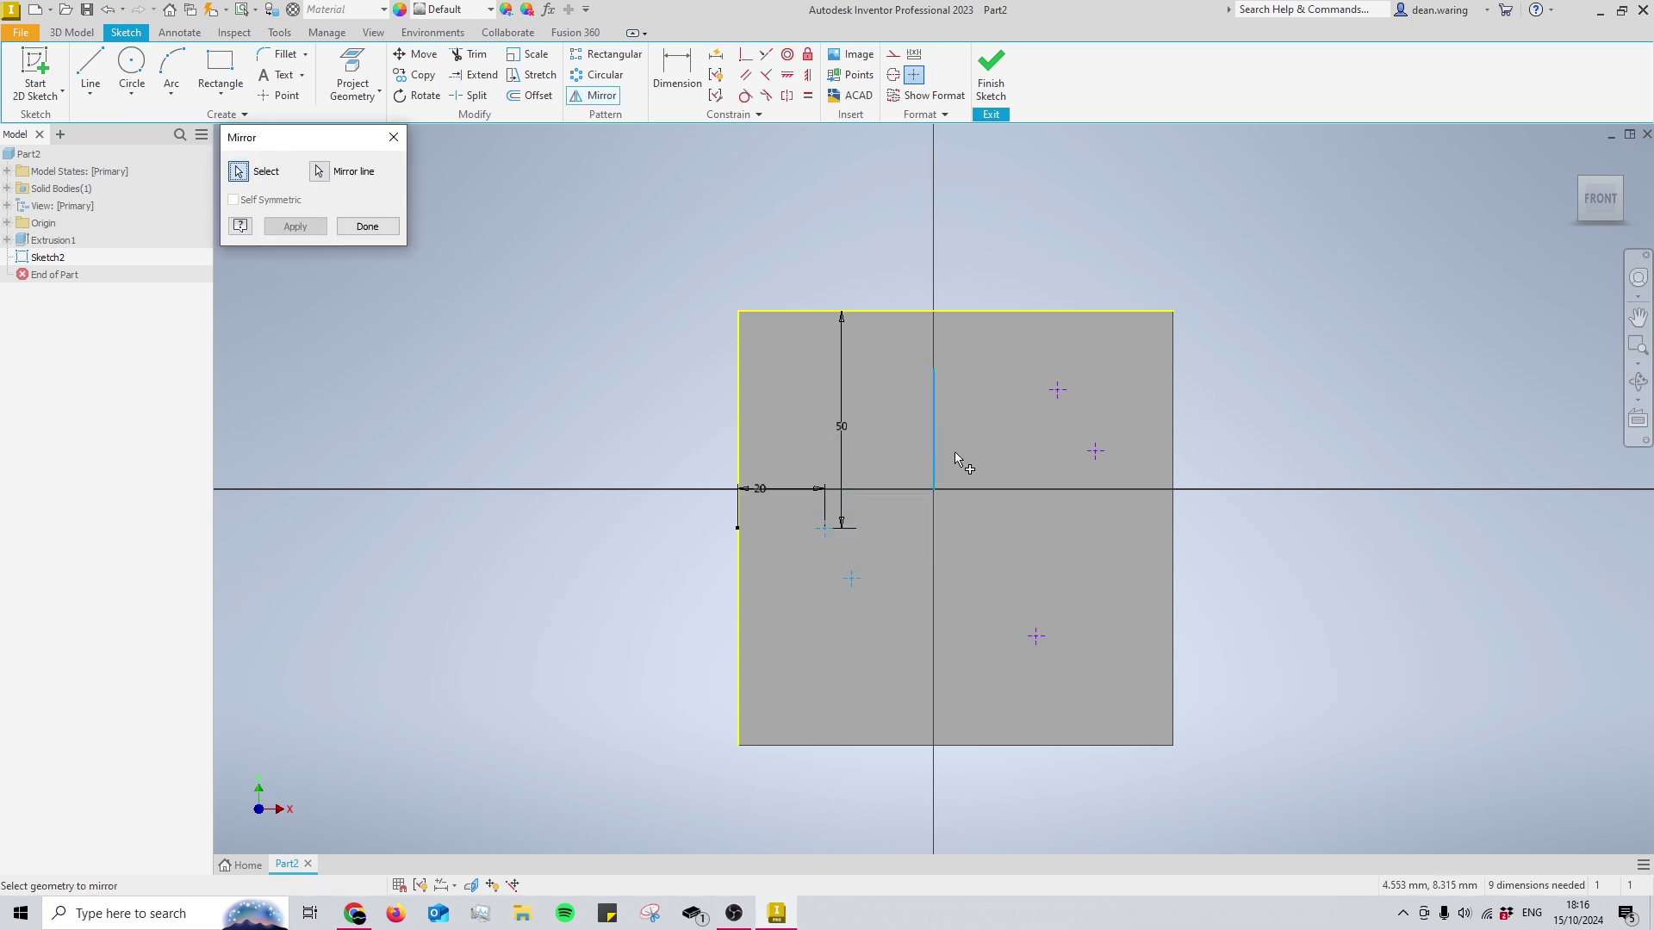
left_click(934, 461)
- Reposition a point together with its mirrored copy, then finish the sketch
mouse_move(1016, 579)
left_mouse_down()
mouse_move(956, 534)
mouse_move(902, 541)
mouse_move(956, 530)
left_mouse_up()
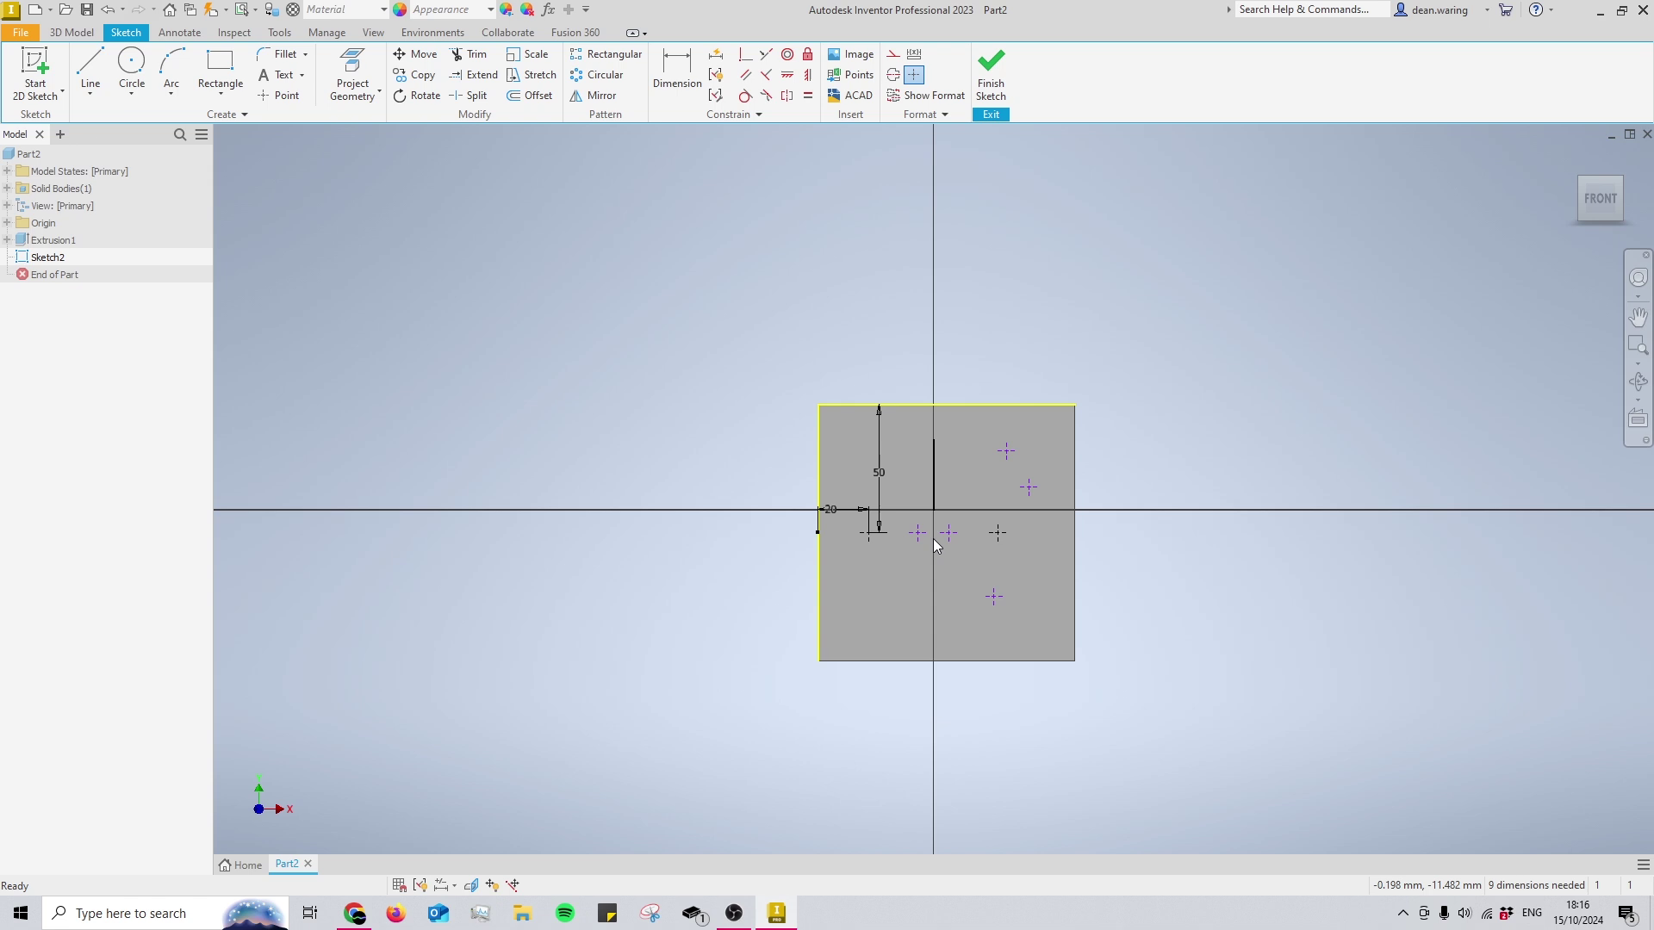
scroll(936, 541, "up", 3)
scroll(982, 528, "up", 2)
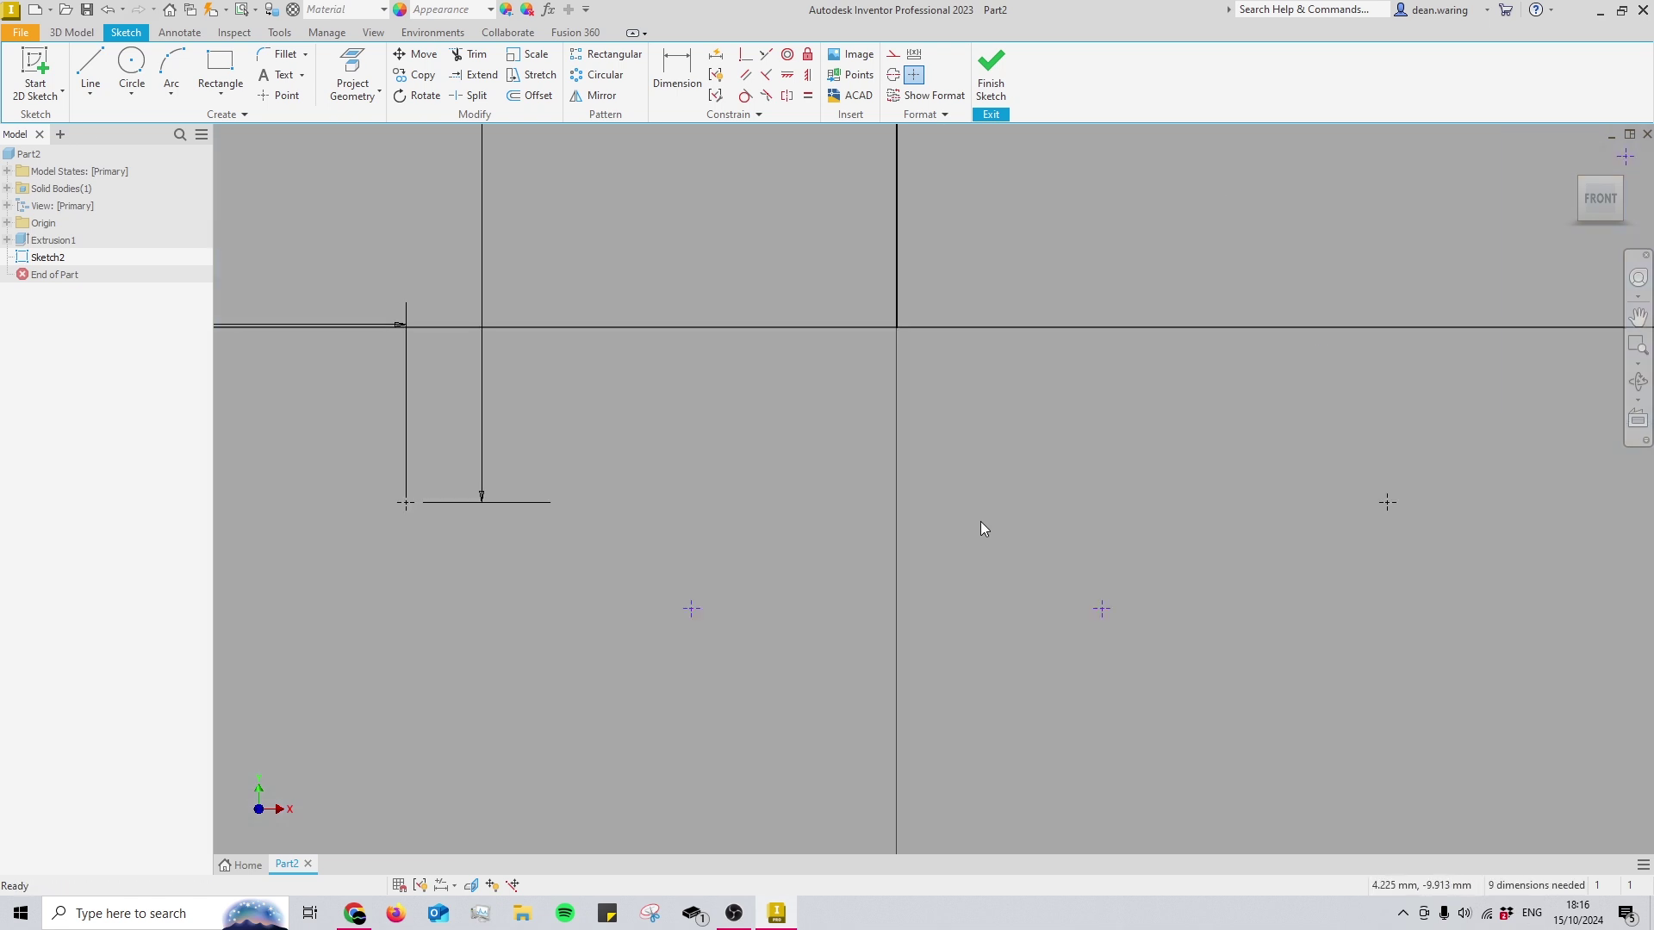
scroll(982, 528, "down", 6)
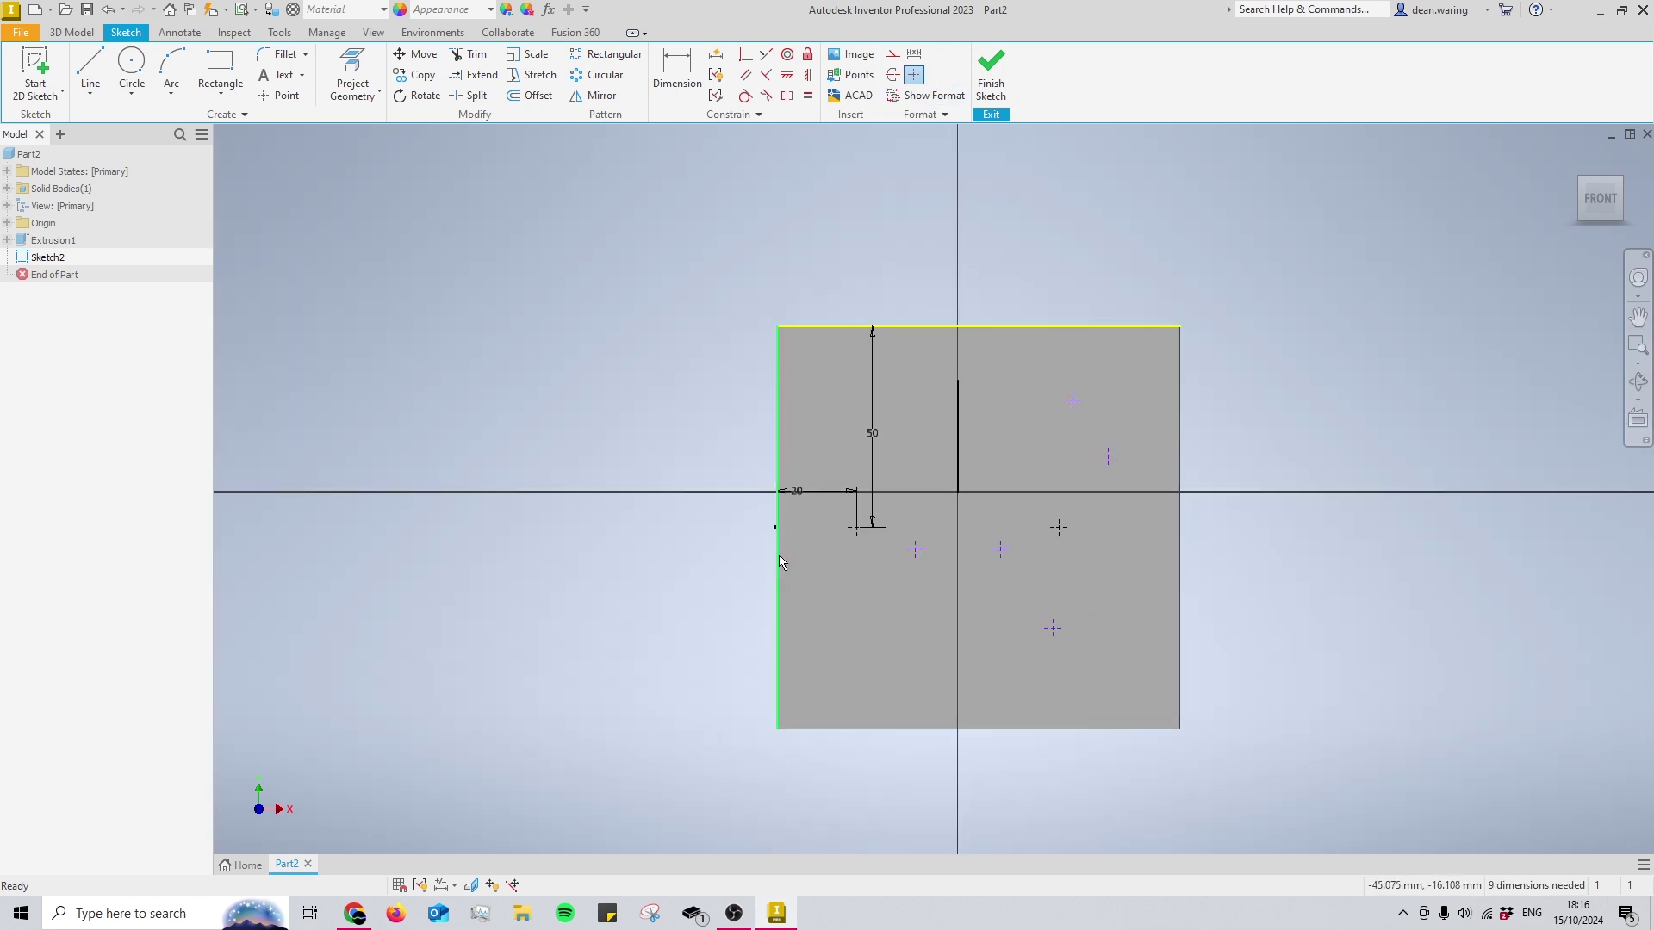
left_click(991, 71)
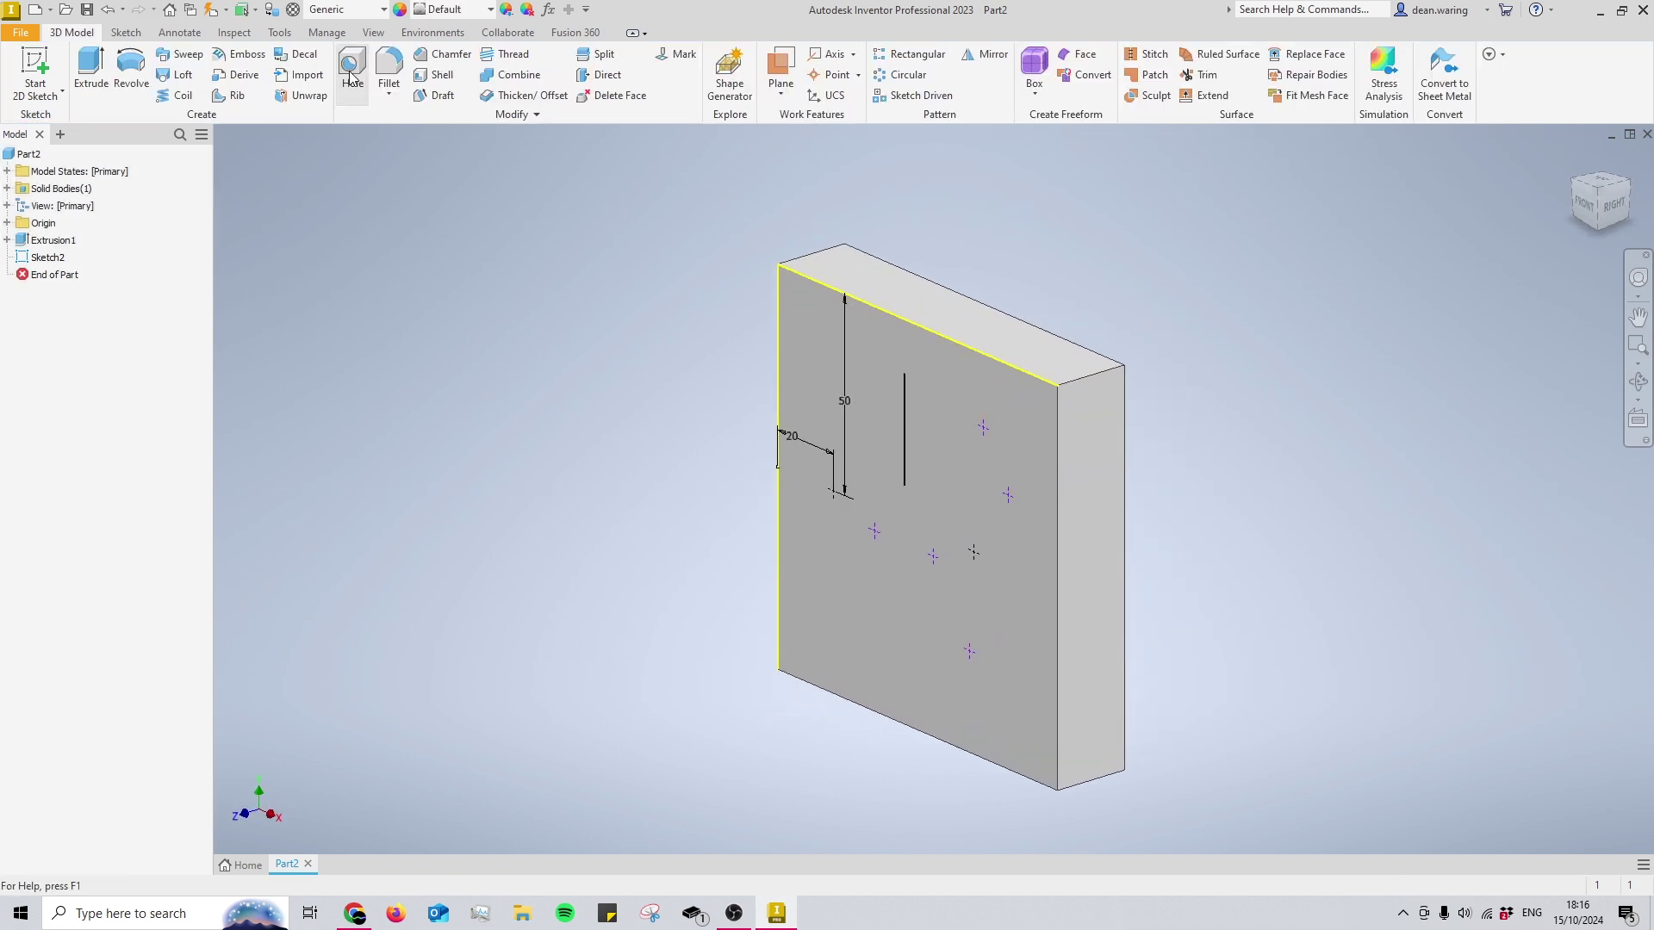
- Start a hole at the sketch points, try Tapped Hole, then return to Simple Hole
left_click(351, 78)
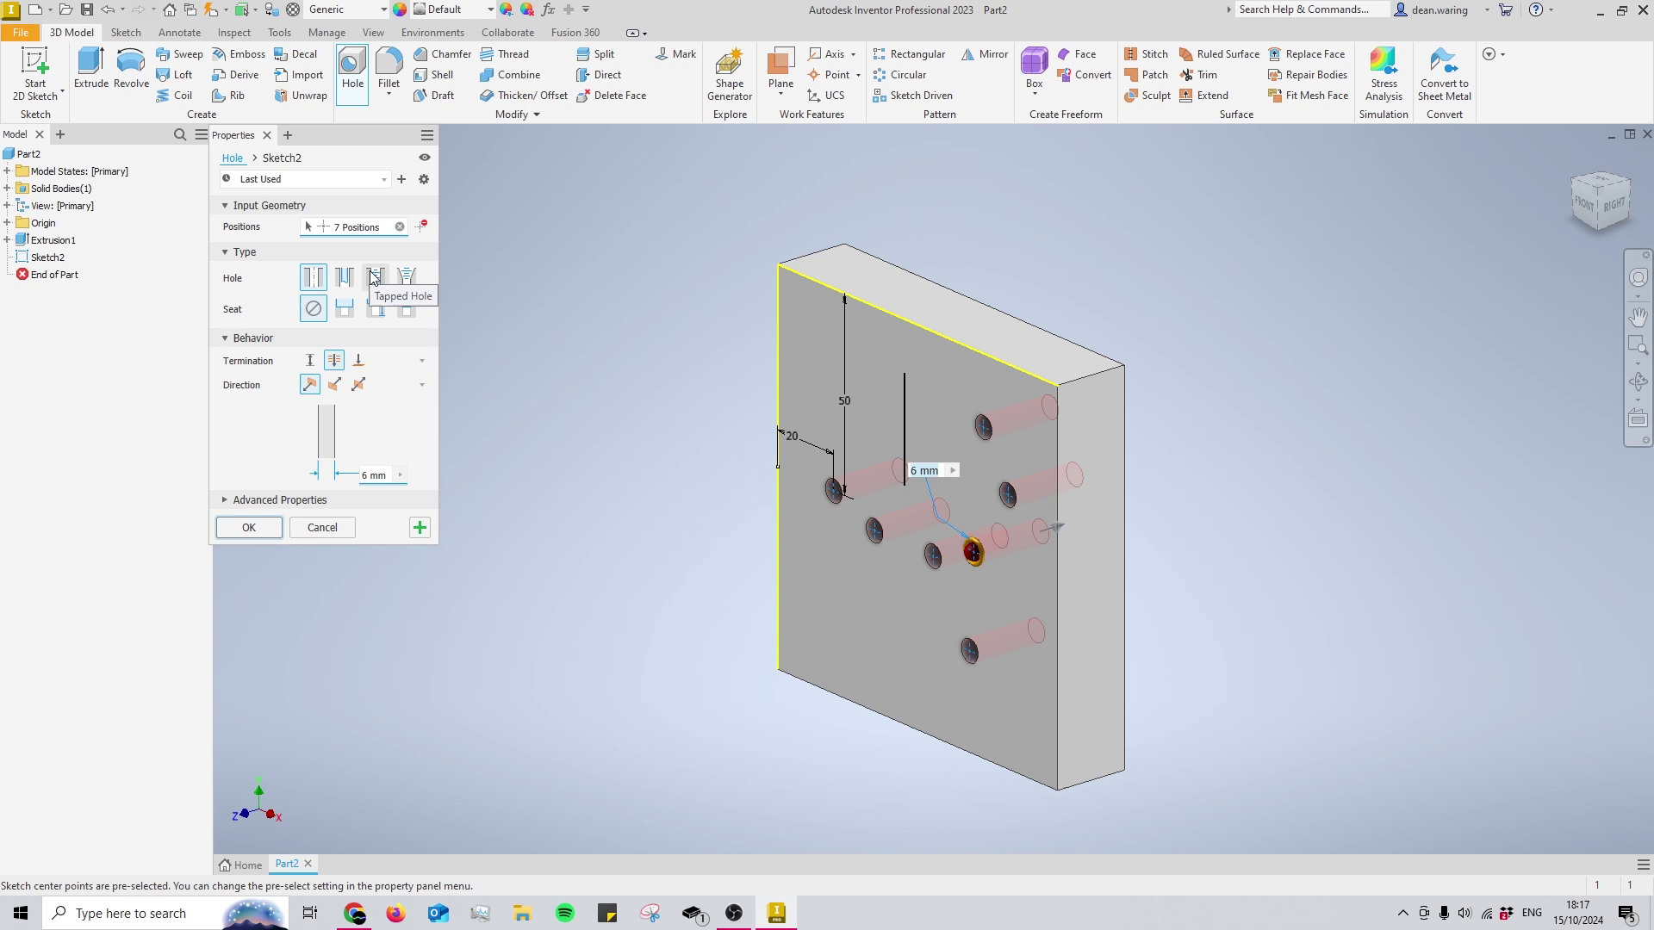
left_click(373, 276)
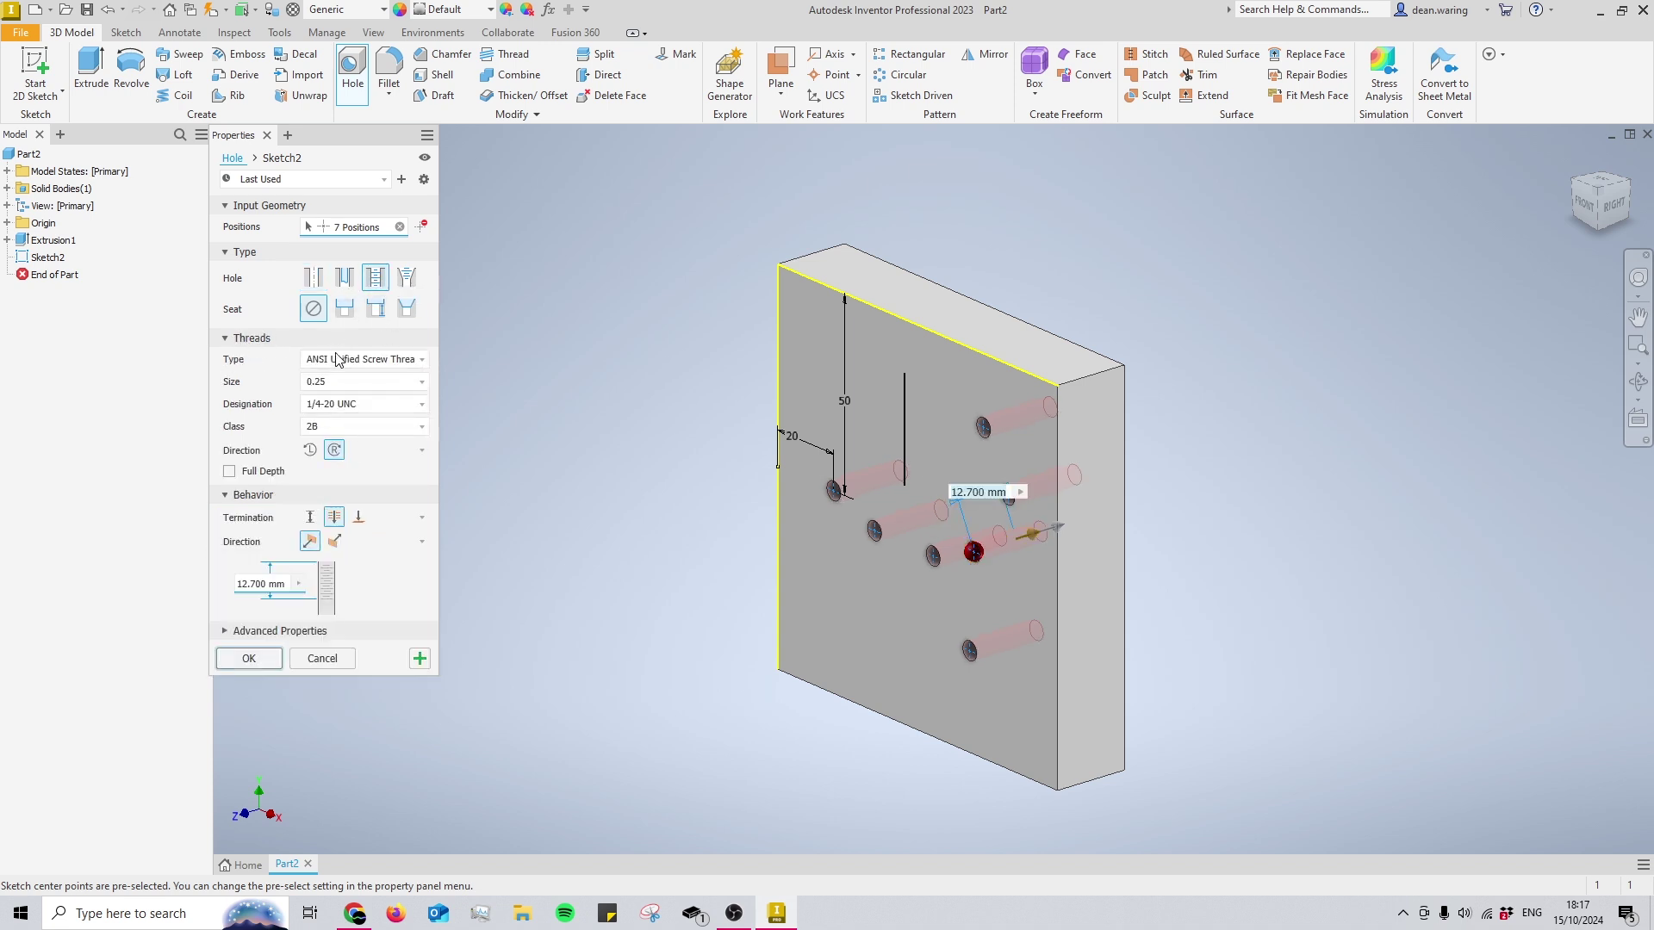
left_click(313, 276)
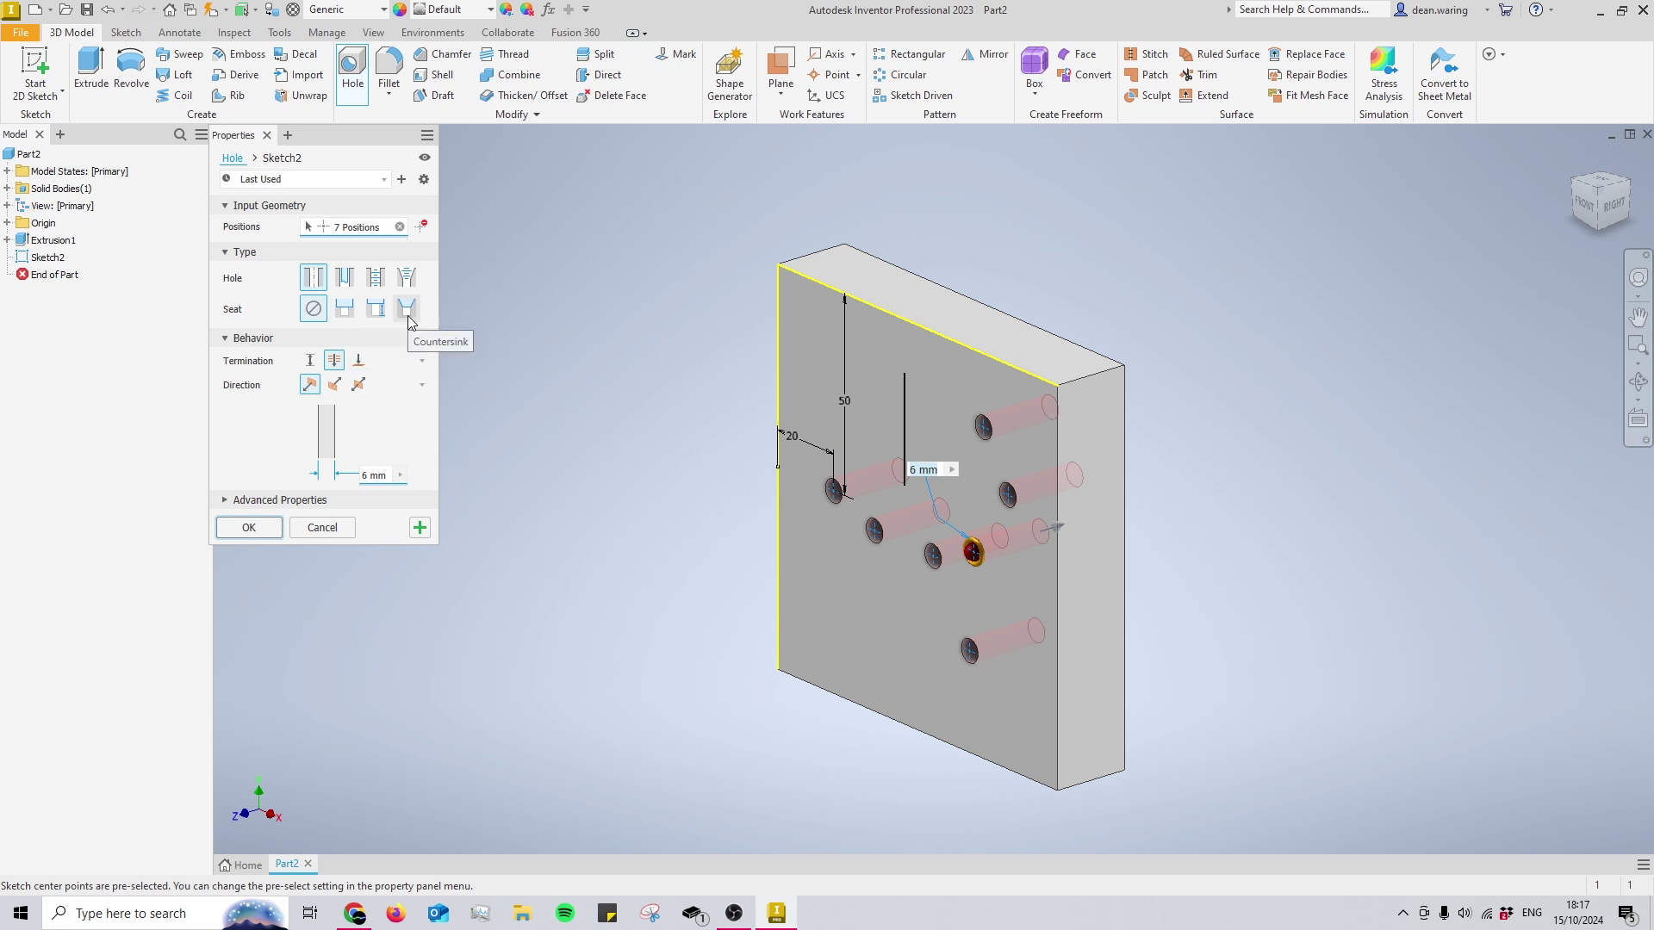
- Give the holes a counterbore seat with a 10 mm diameter
left_click(344, 308)
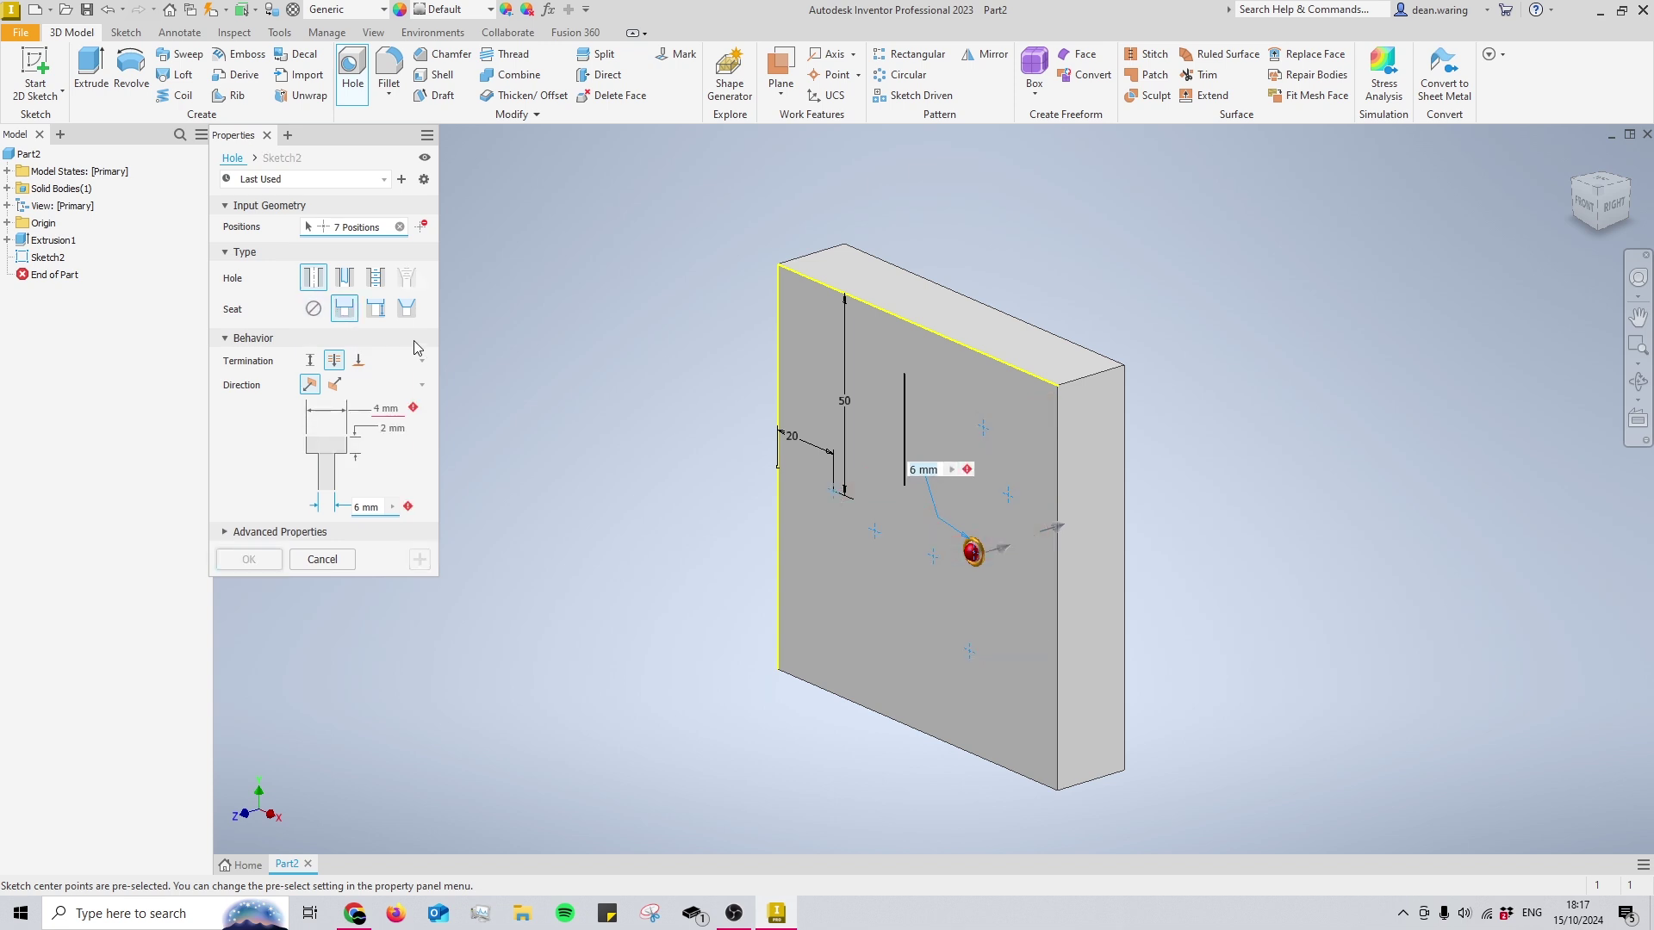
scroll(947, 556, "down", 4)
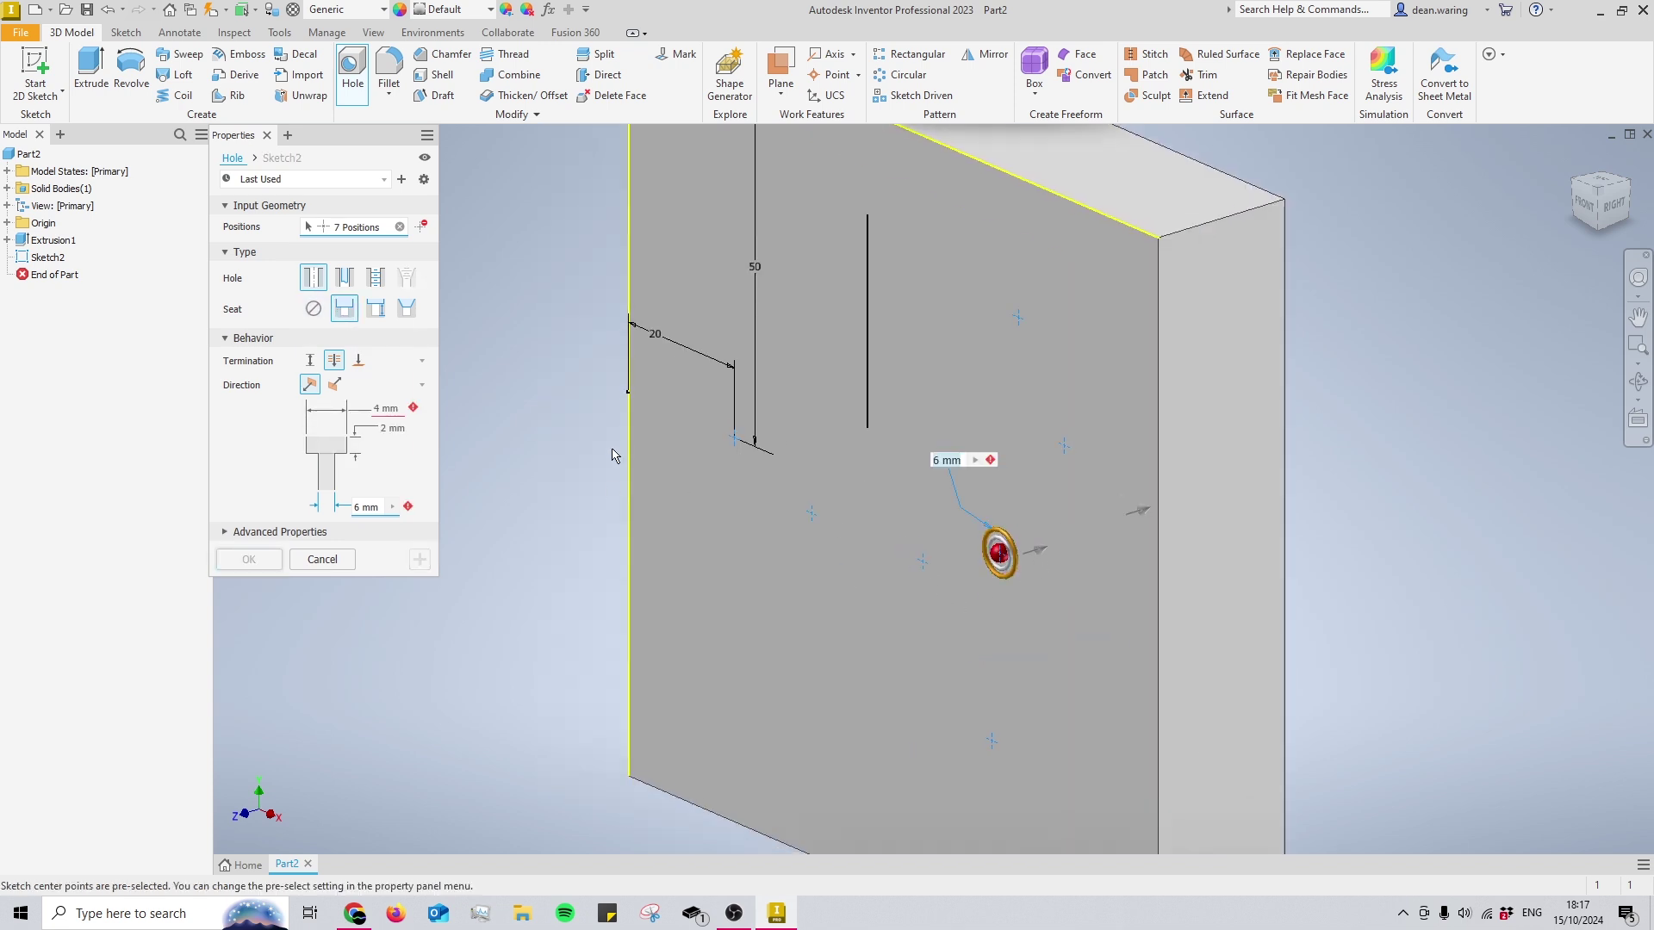
left_click(360, 414)
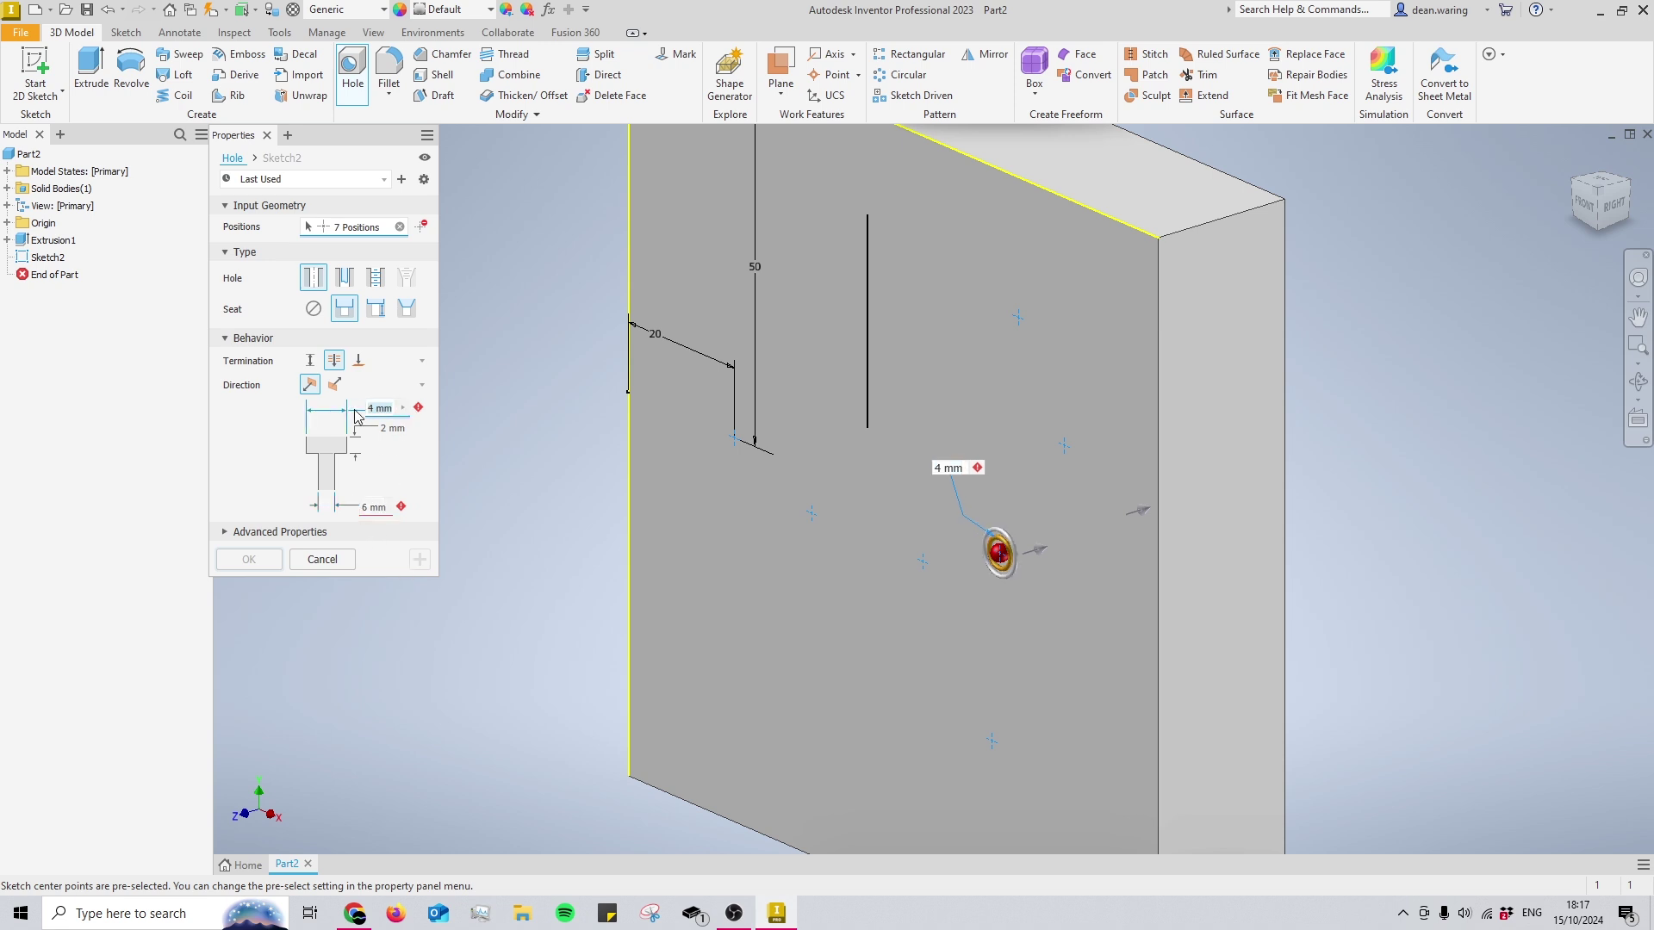
type("1")
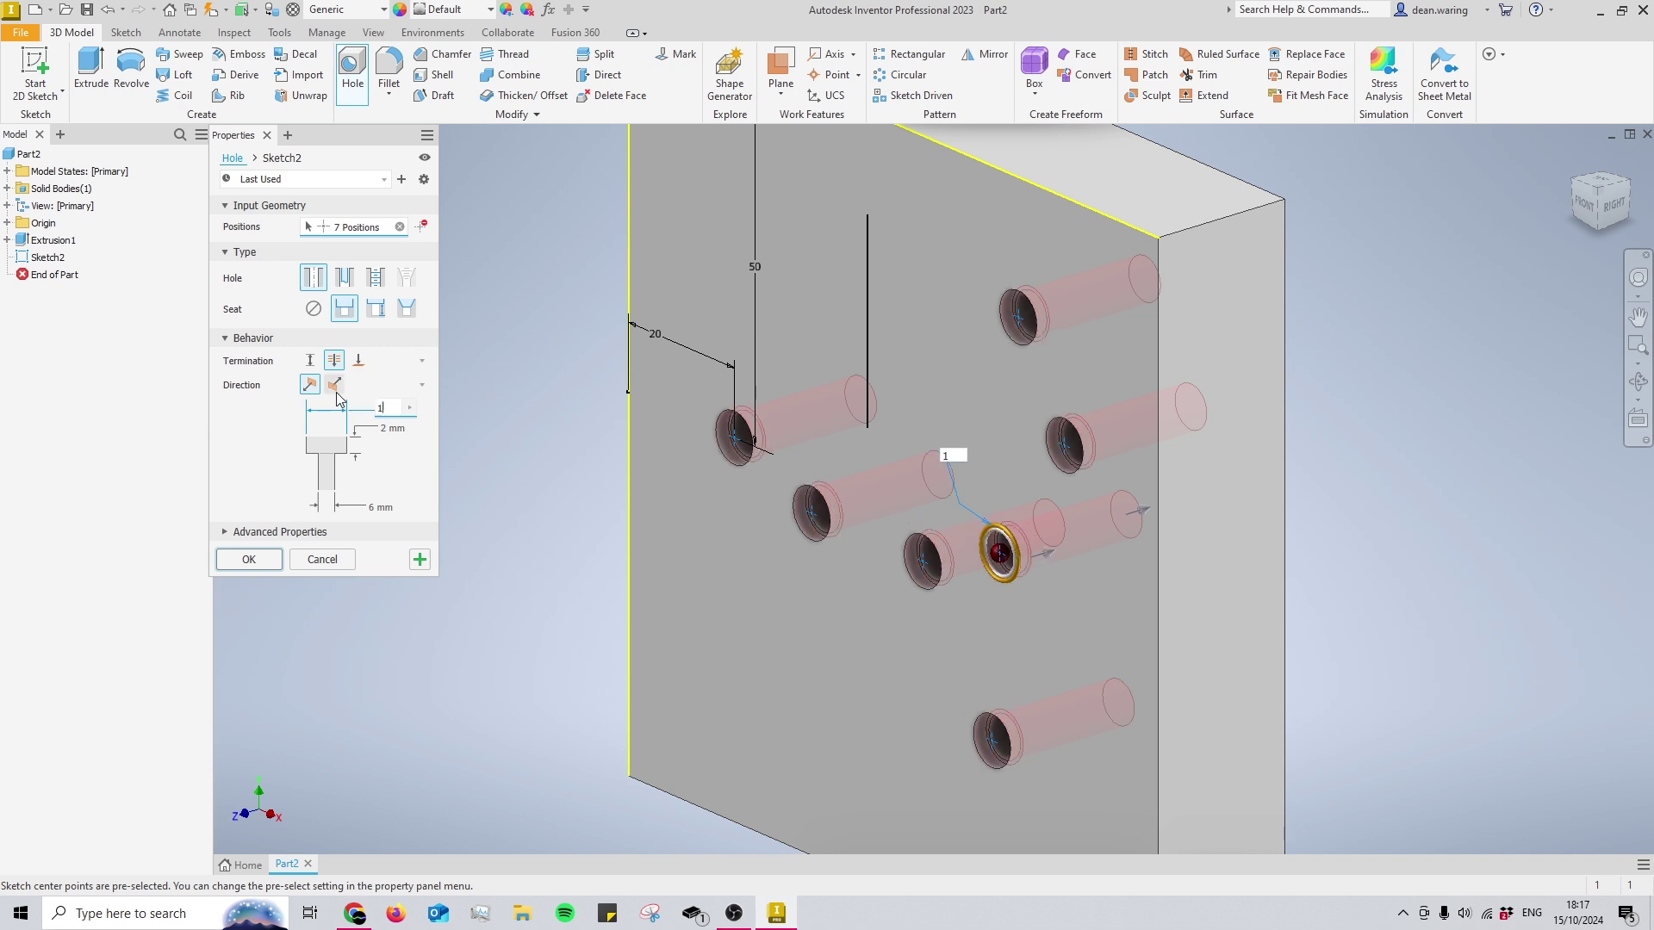
type("00")
middle_click_drag(1111, 551, 975, 420, "shift")
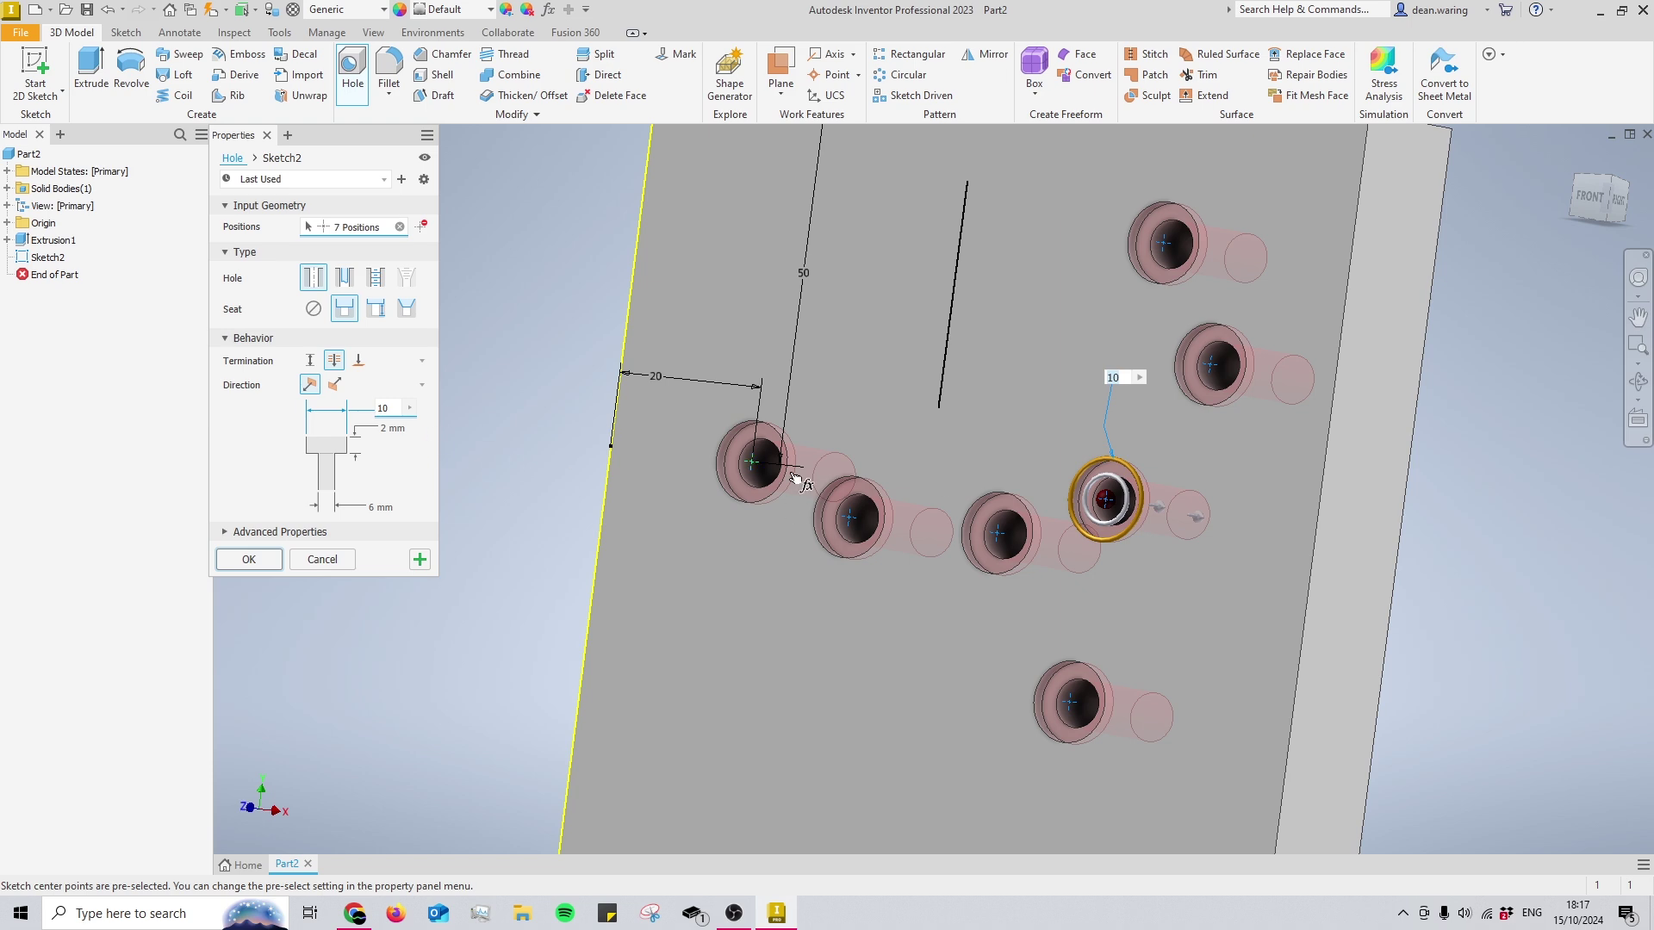
middle_click_drag(911, 480, 1015, 468, "shift")
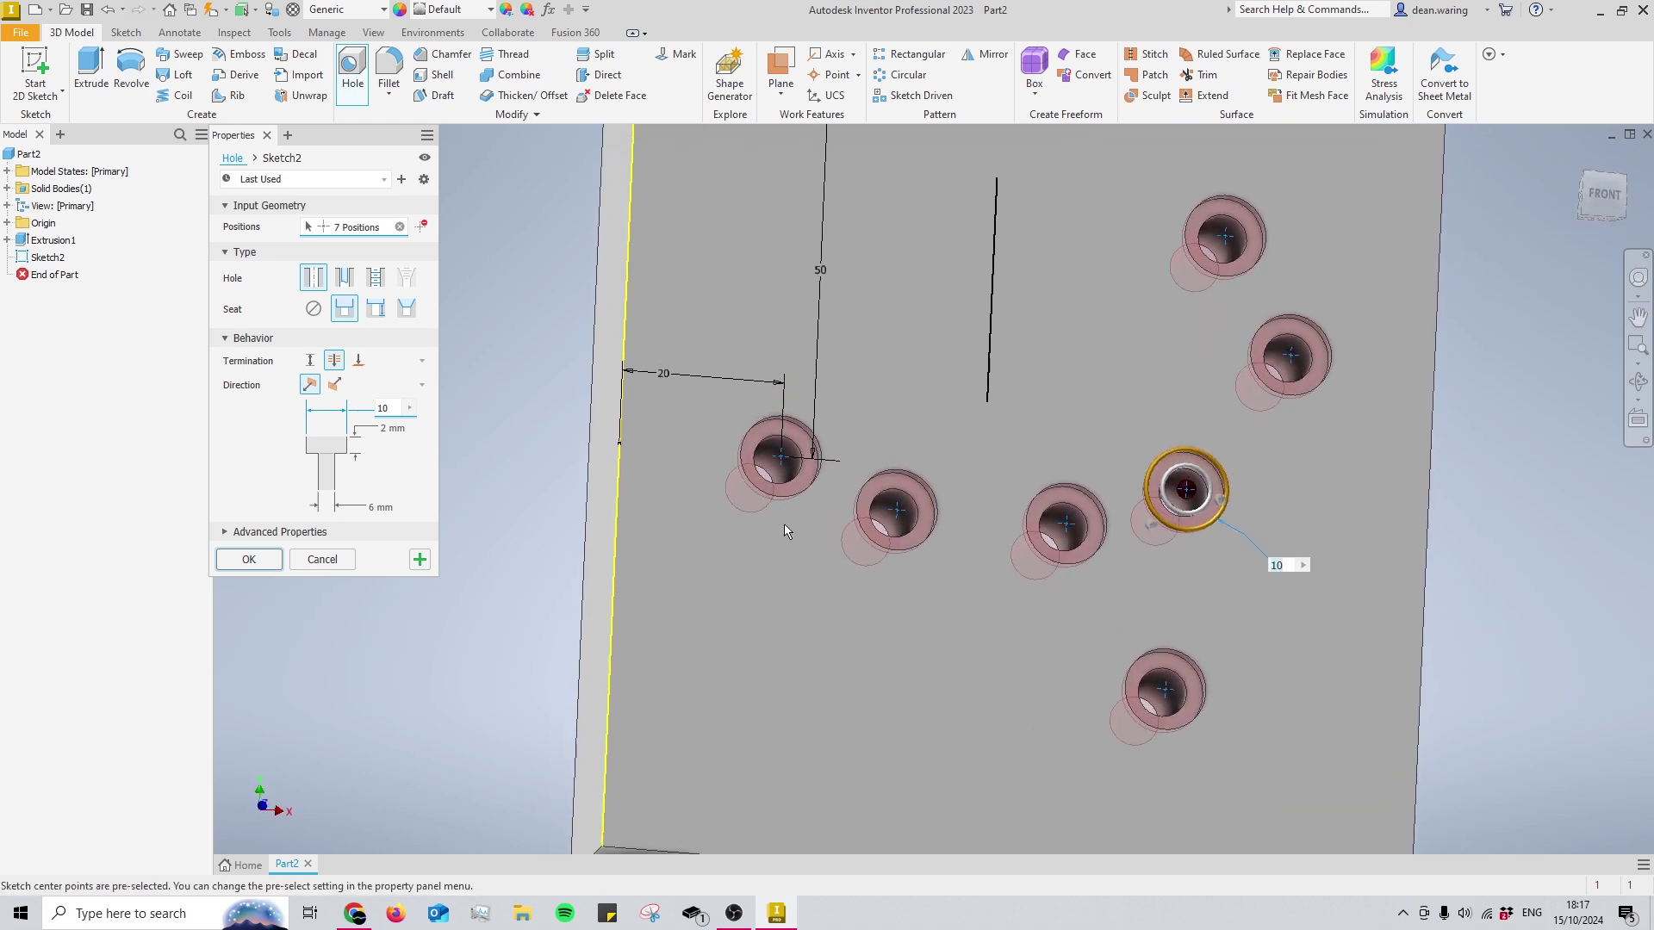
- Set the counterbore depth to 5 mm and orbit to inspect the deeper holes
left_click(399, 428)
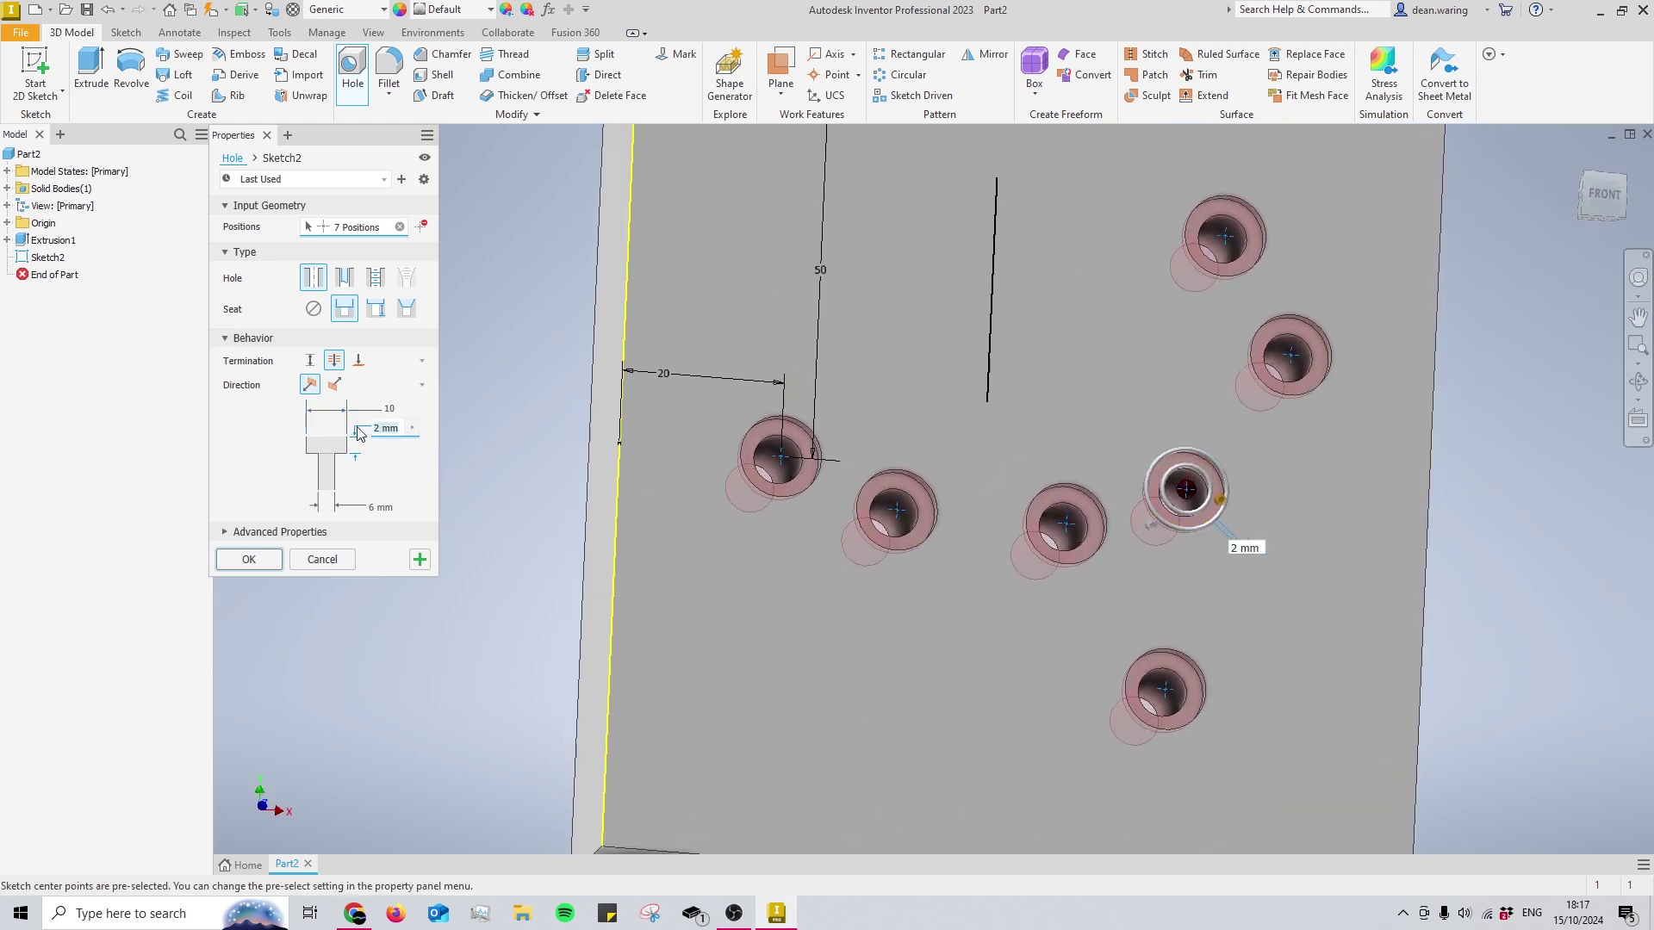
type("5")
middle_click_drag(939, 536, 988, 528, "shift")
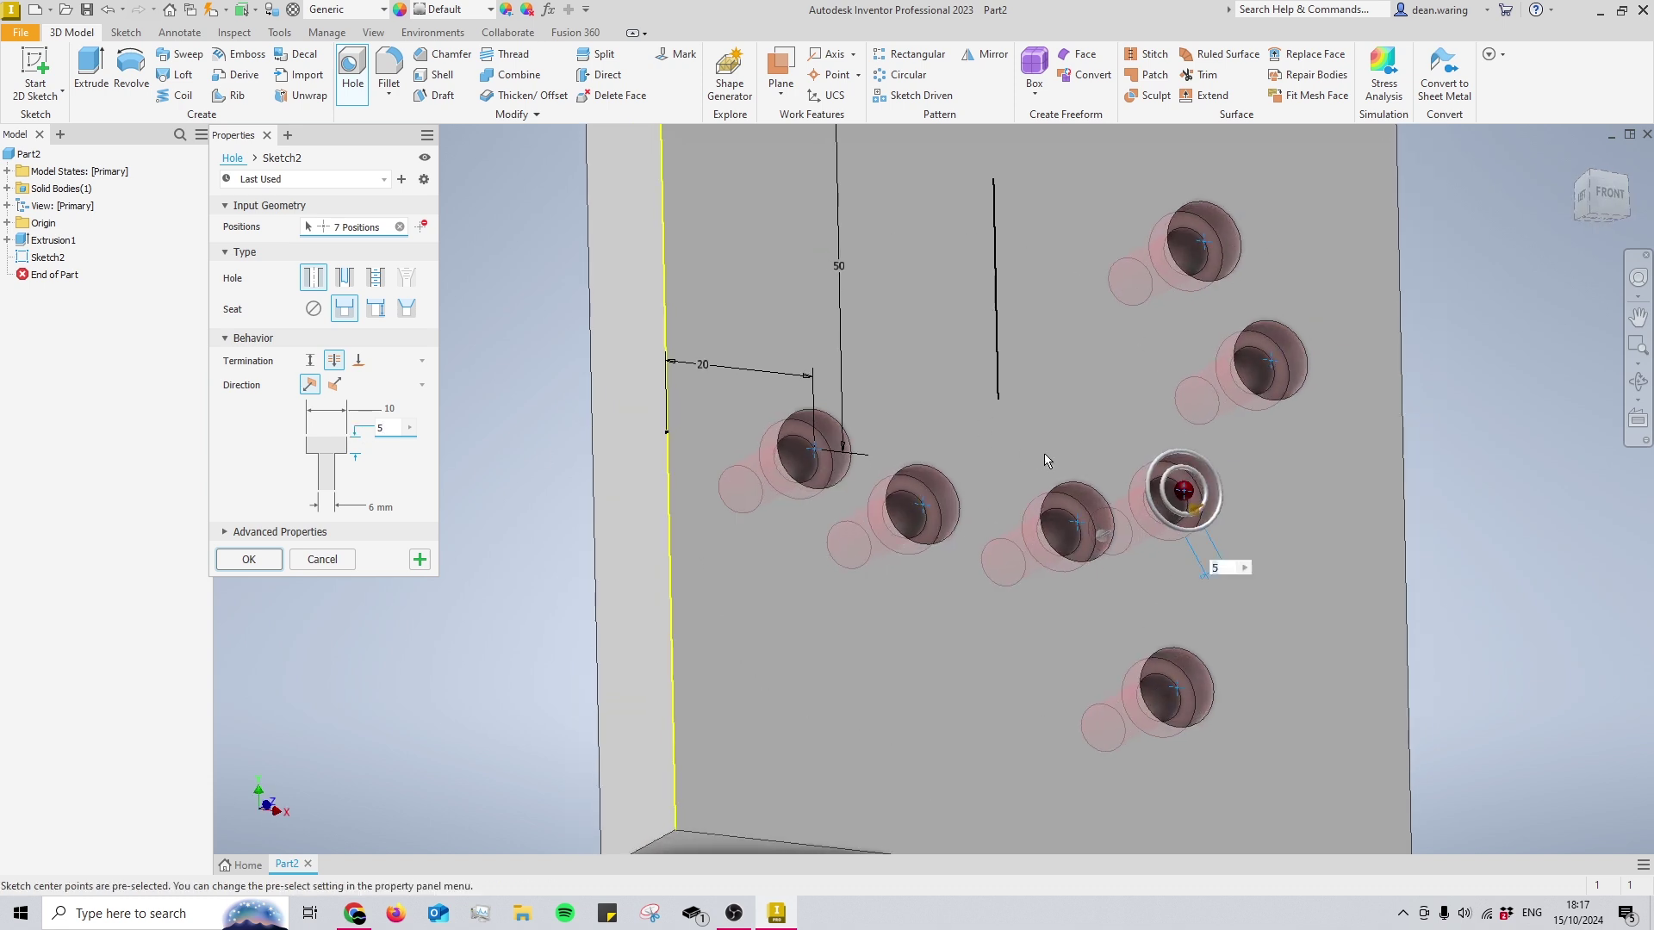
middle_click_drag(988, 527, 923, 358, "shift")
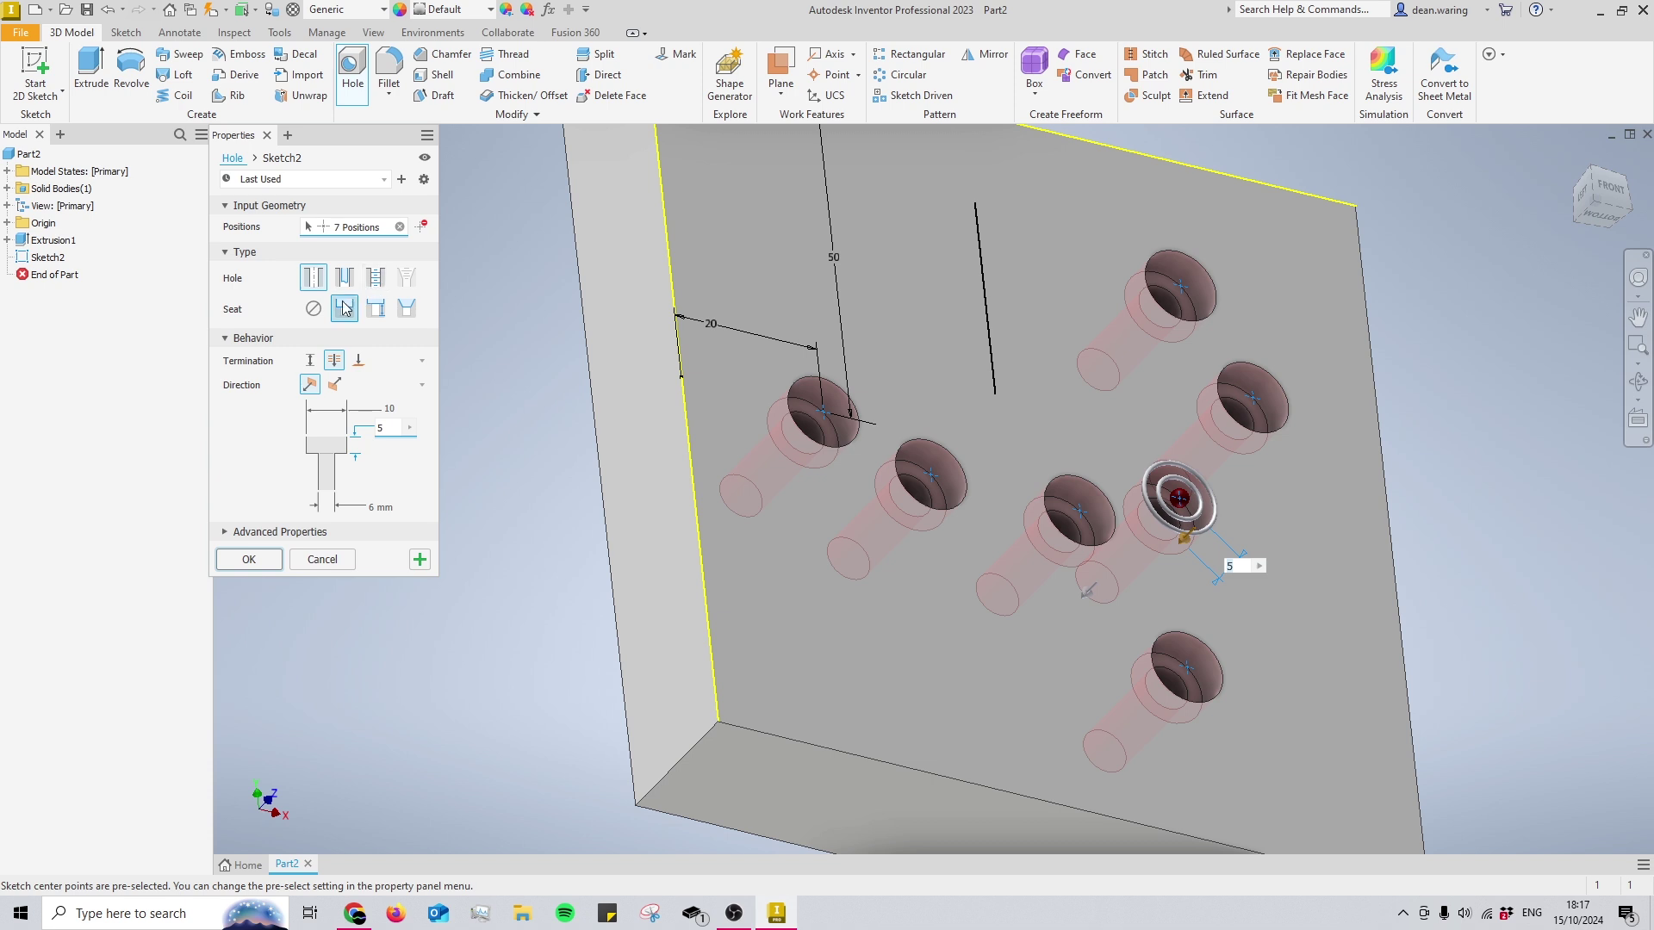
- Change the hole seat to countersink and begin editing its angle
left_click(406, 309)
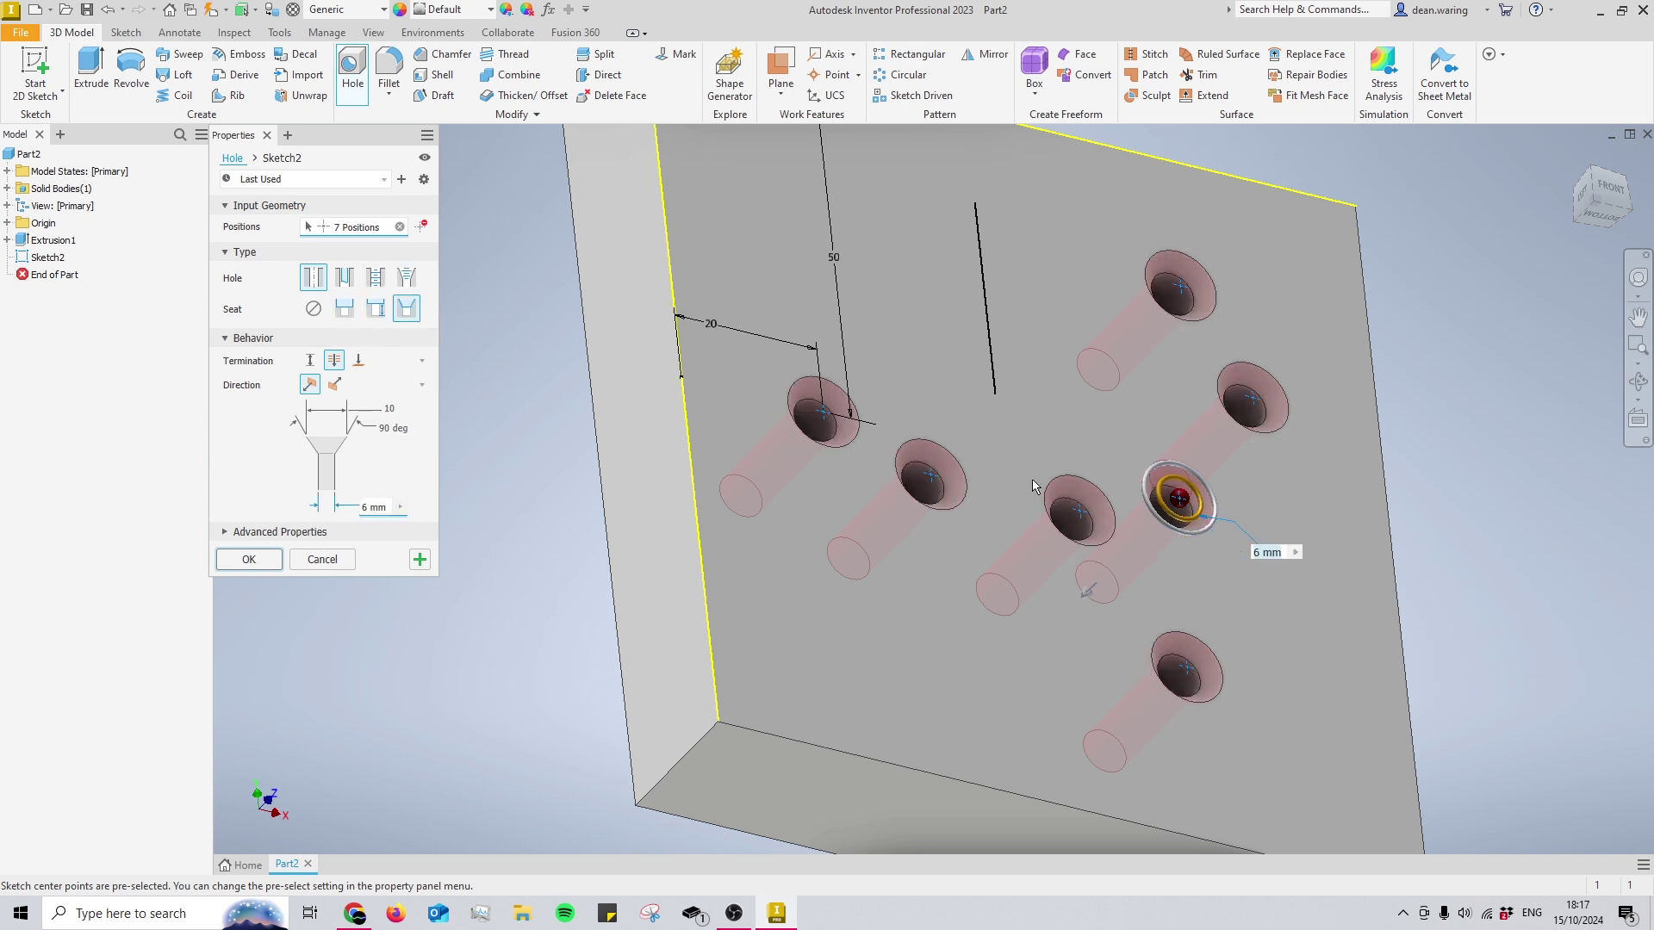
middle_click_drag(1032, 479, 685, 496, "shift")
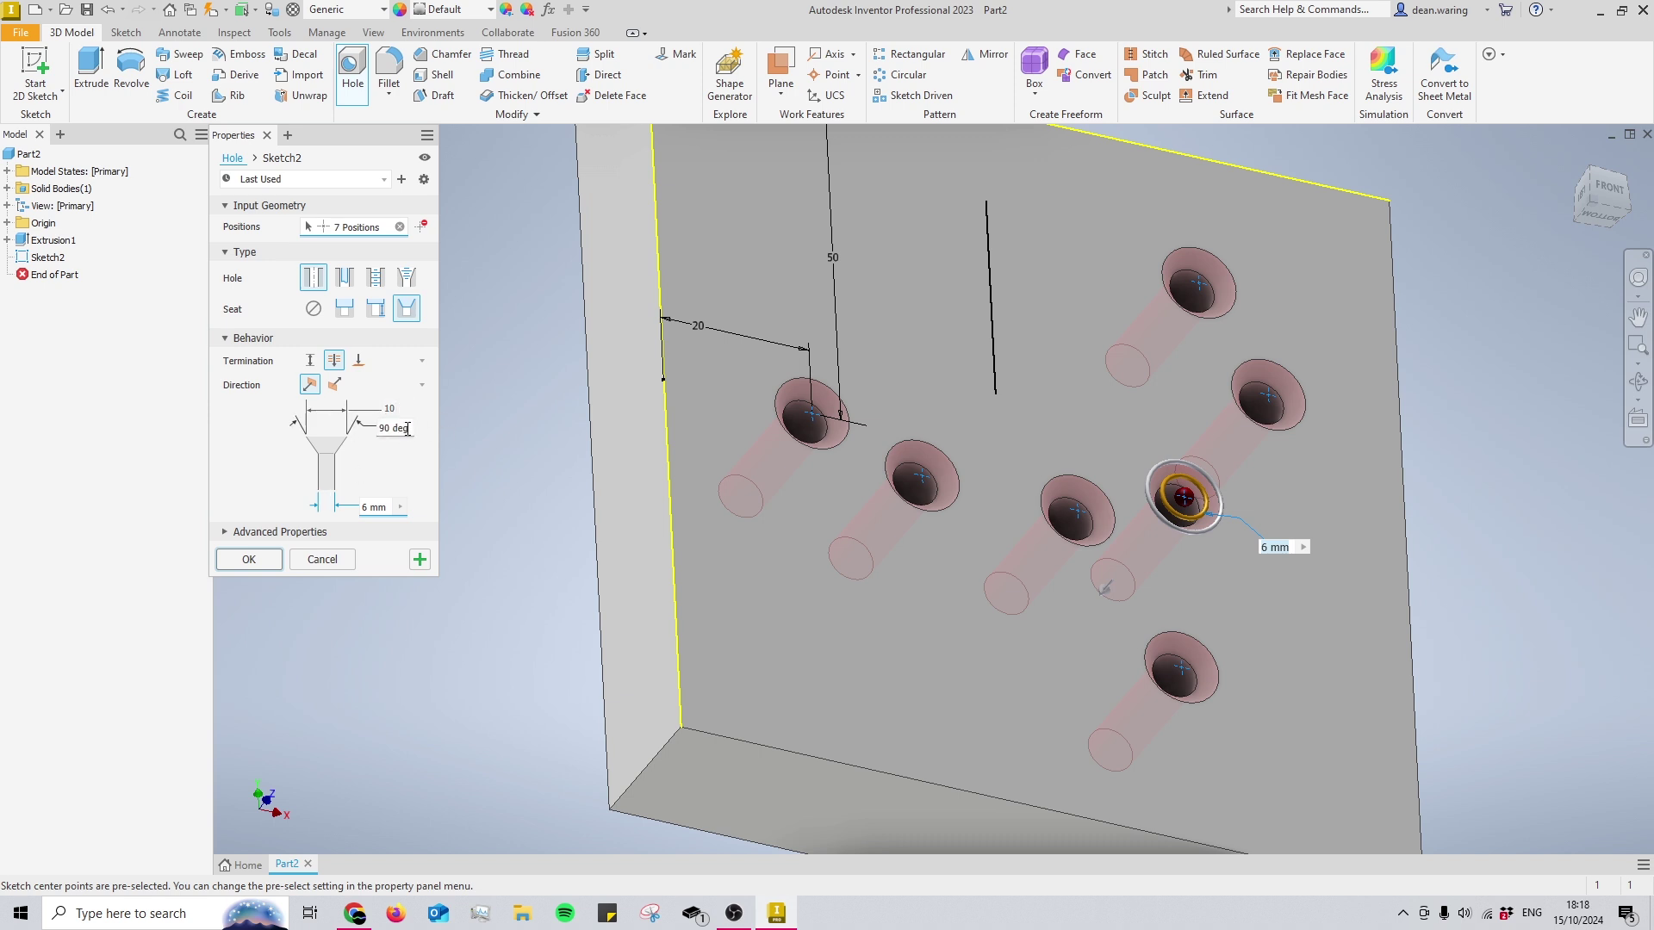
left_click(377, 431)
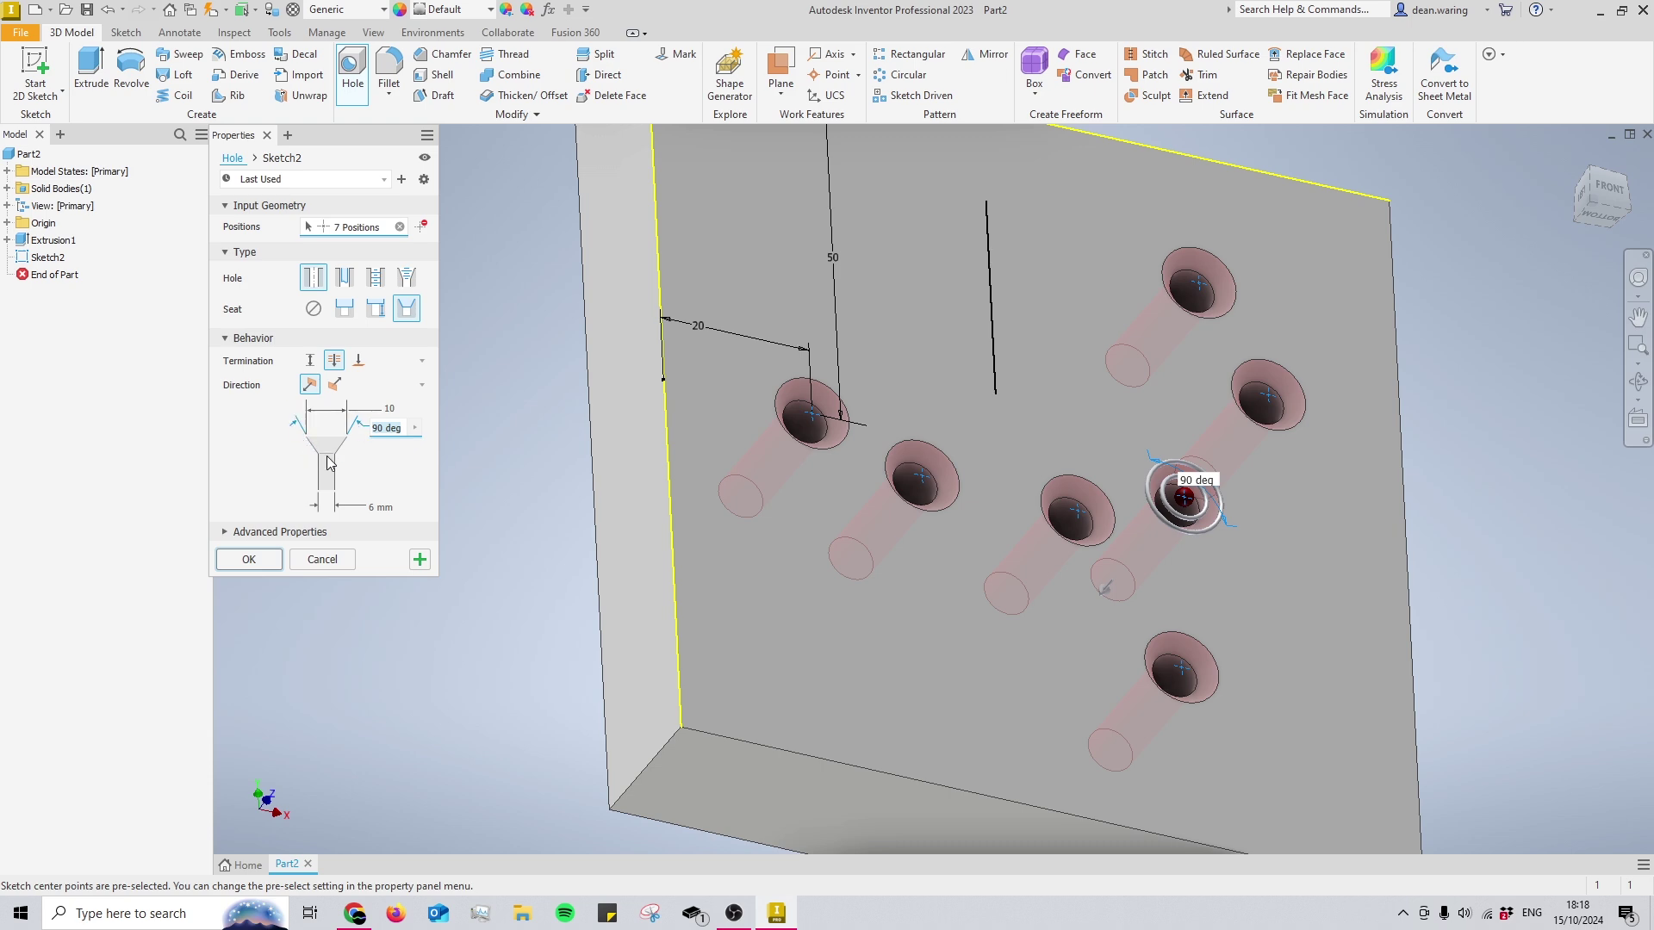
middle_click_drag(631, 445, 741, 423, "shift")
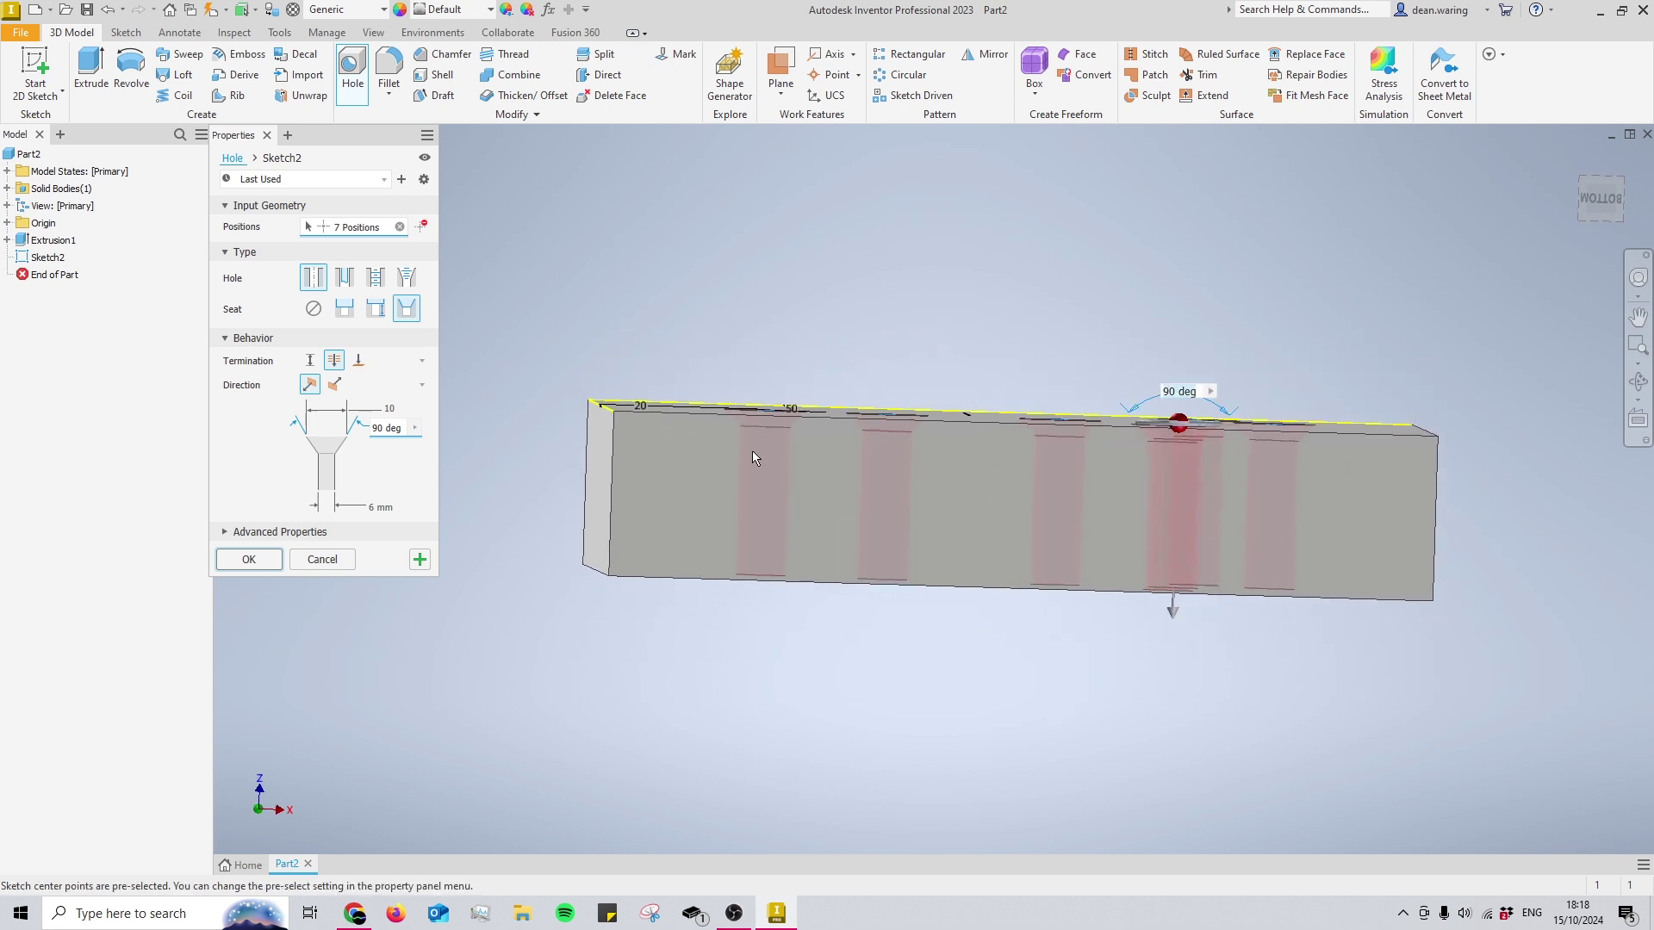
middle_click_drag(766, 453, 945, 465, "shift")
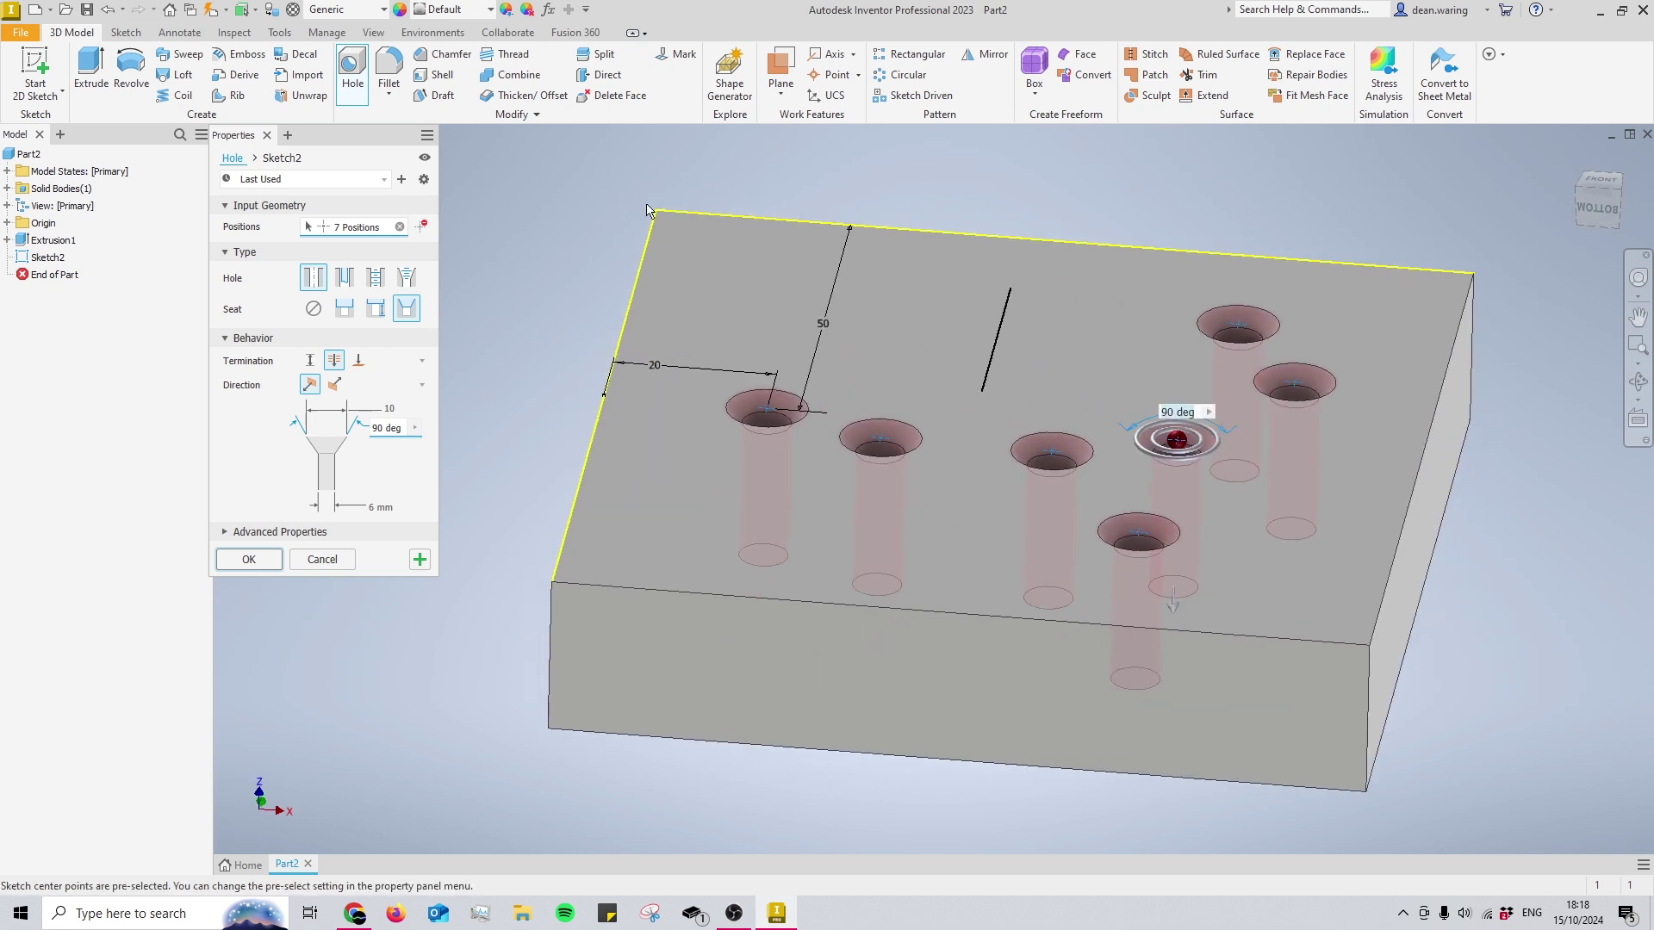
- Try a 30° countersink angle and set the countersink diameter to 12 mm, checking the preview
triple_click(400, 431)
type("30")
middle_click_drag(896, 448, 890, 479, "shift")
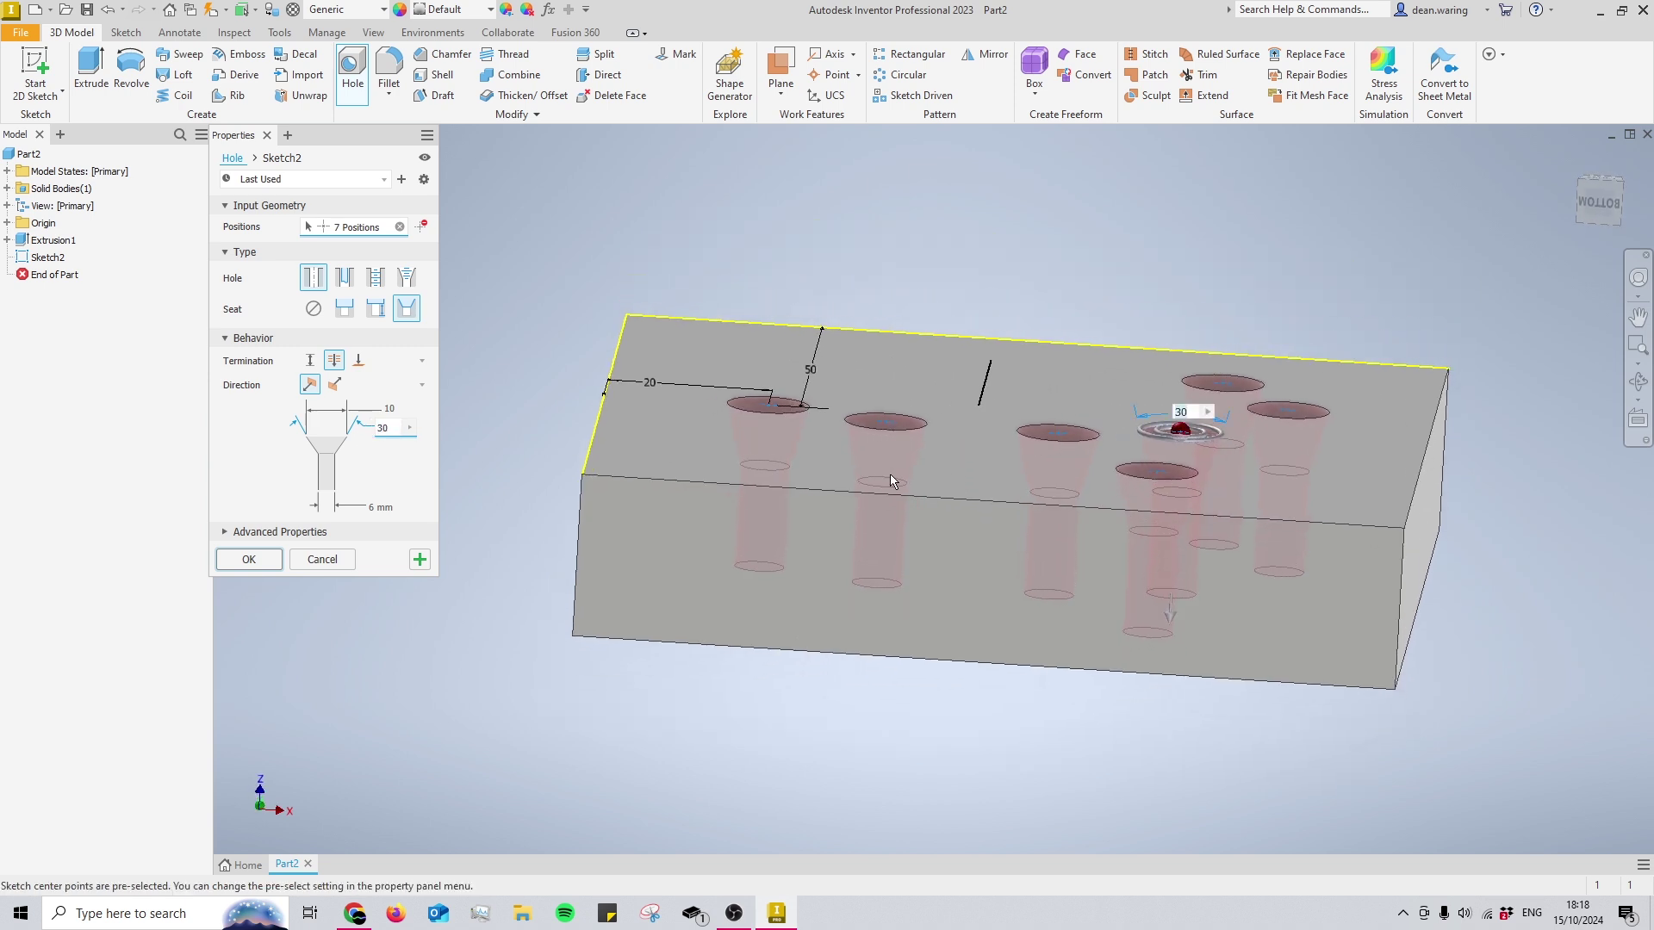
middle_click_drag(771, 515, 736, 437, "shift")
middle_click_drag(818, 479, 565, 499, "shift")
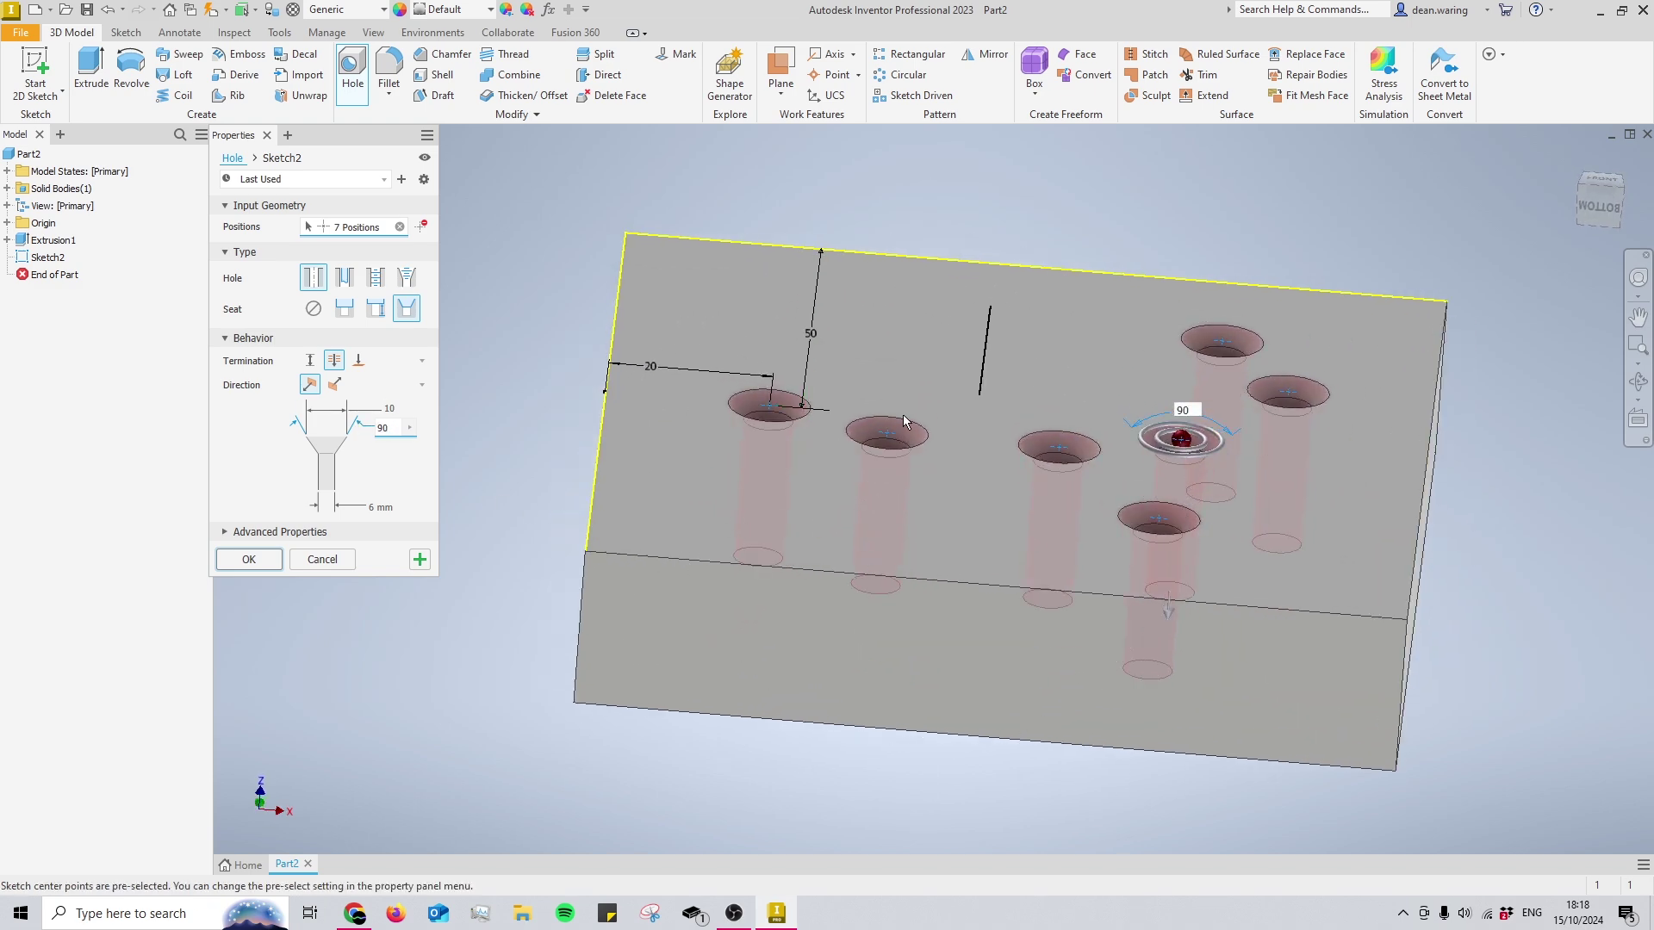
middle_click_drag(896, 448, 803, 437, "shift")
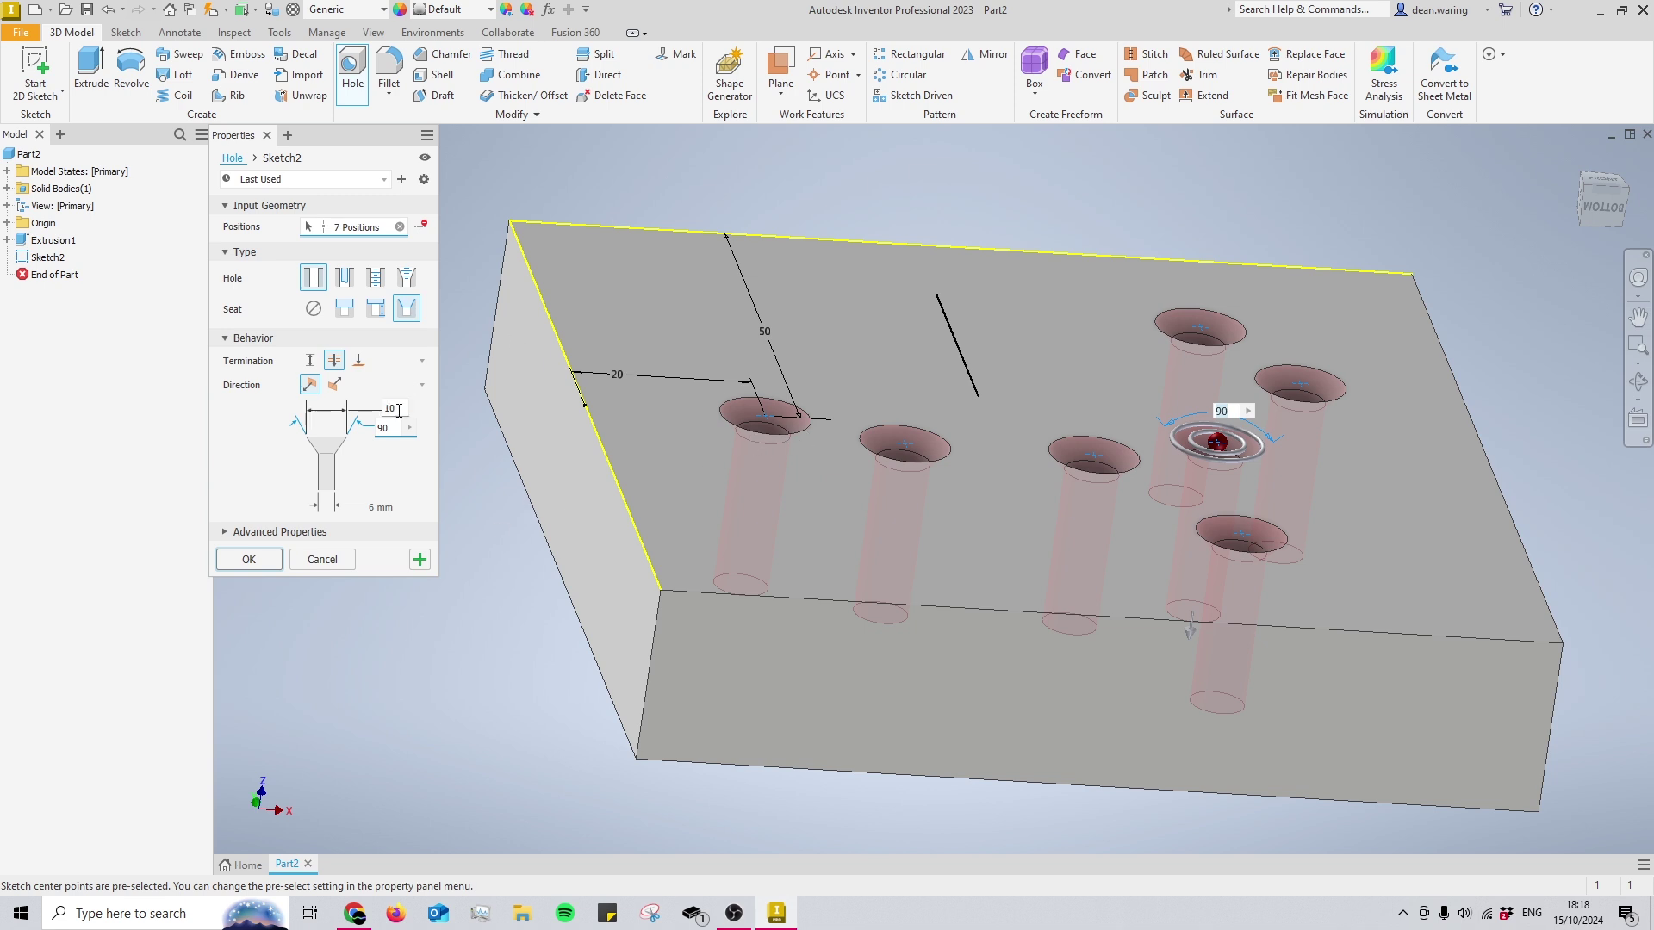
left_click(363, 410)
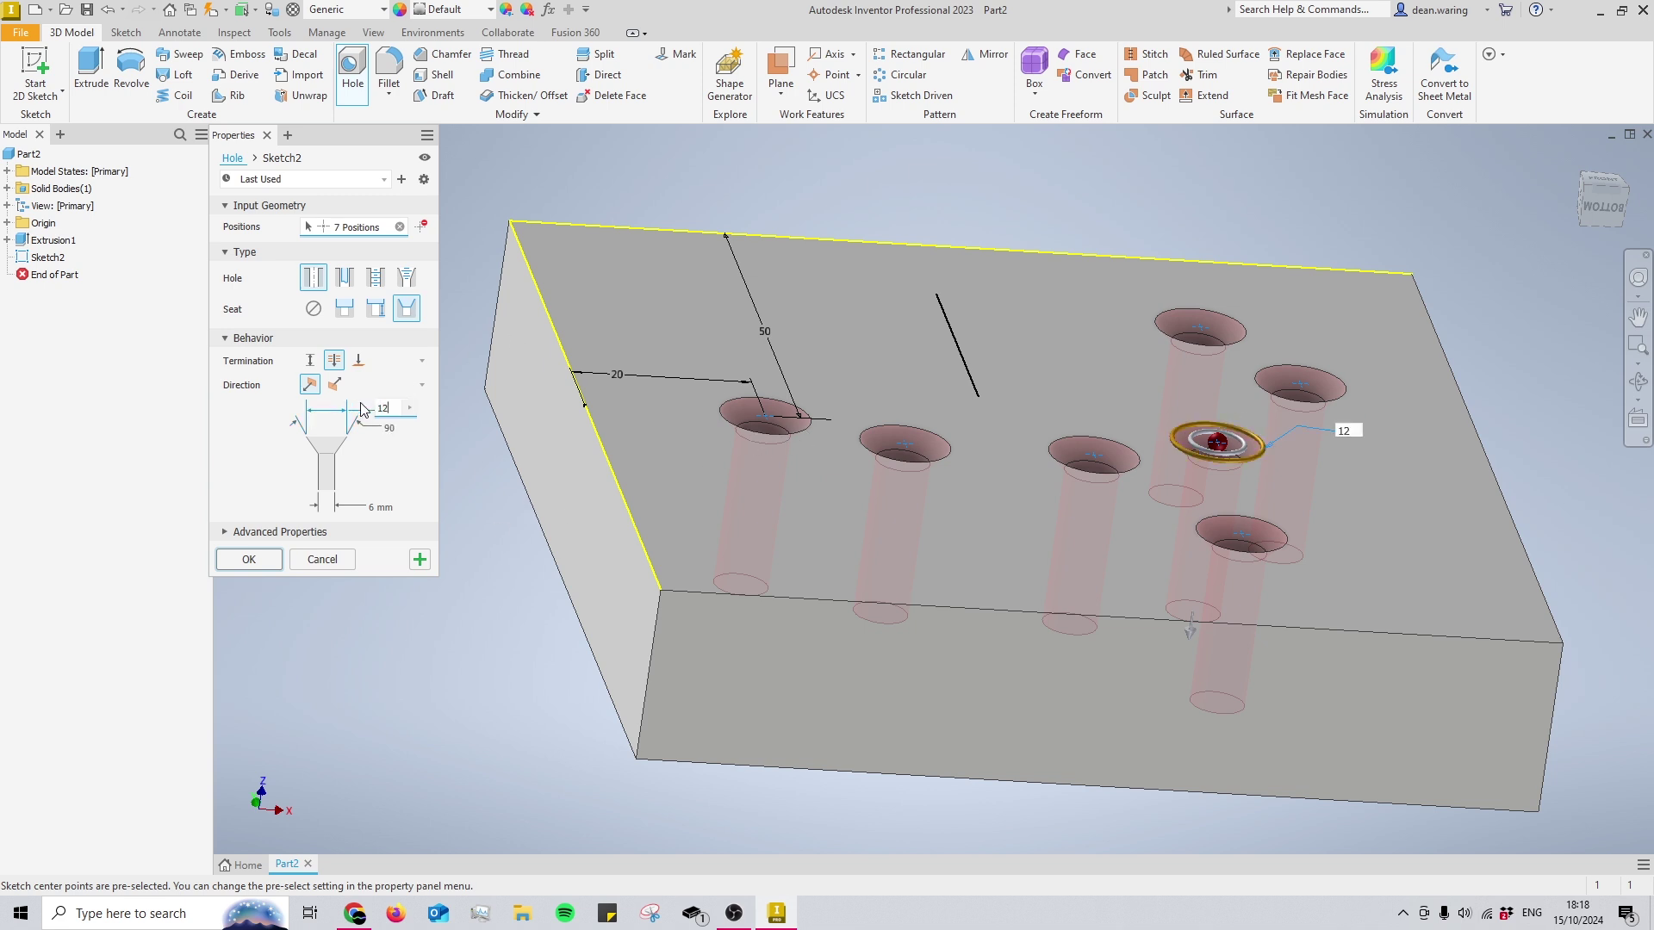
middle_click_drag(930, 486, 862, 483, "shift")
left_click(249, 559)
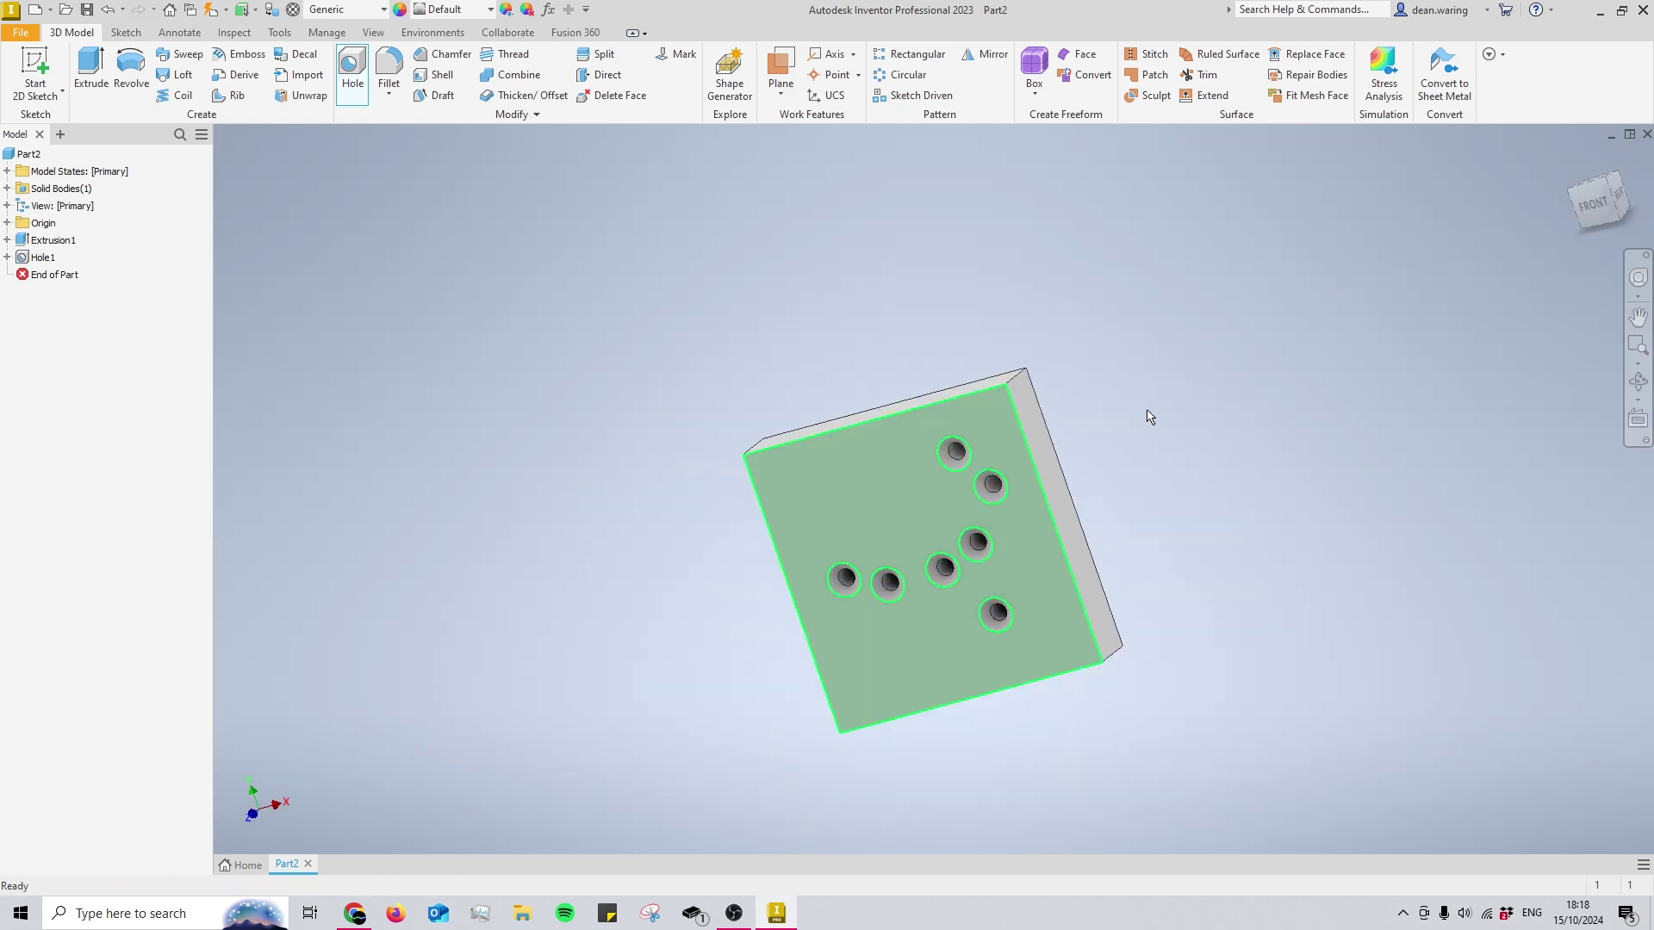
mouse_move(1005, 457)
middle_mouse_down("shift")
mouse_move(1078, 410)
mouse_move(1068, 451)
middle_mouse_up("shift")
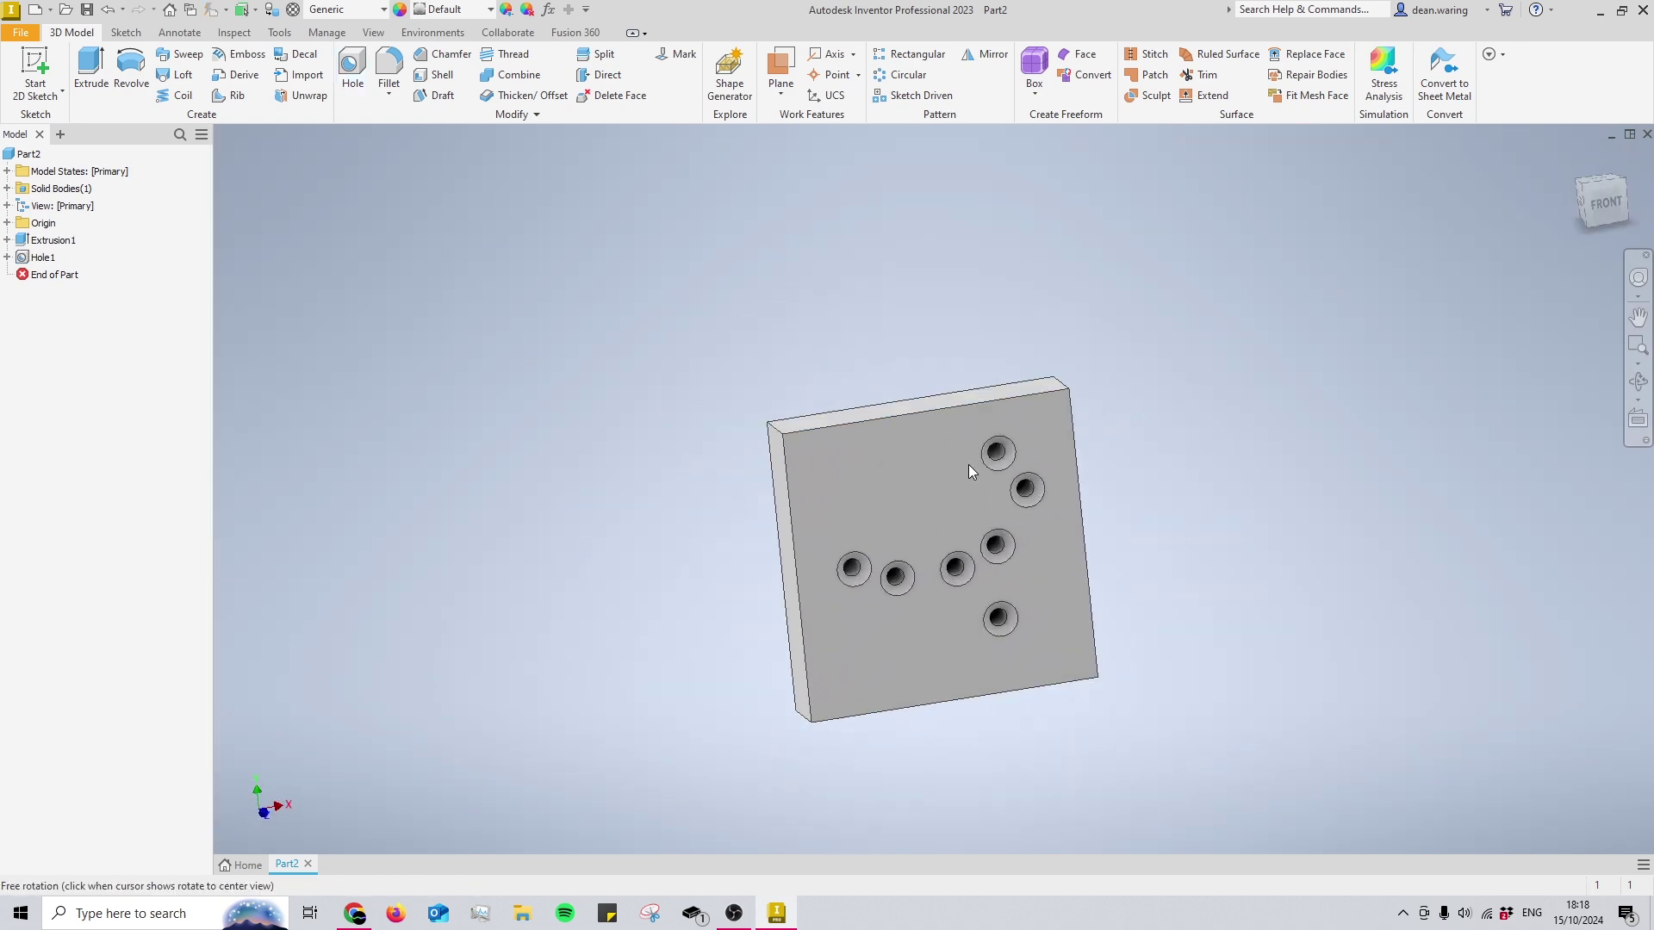
mouse_move(988, 478)
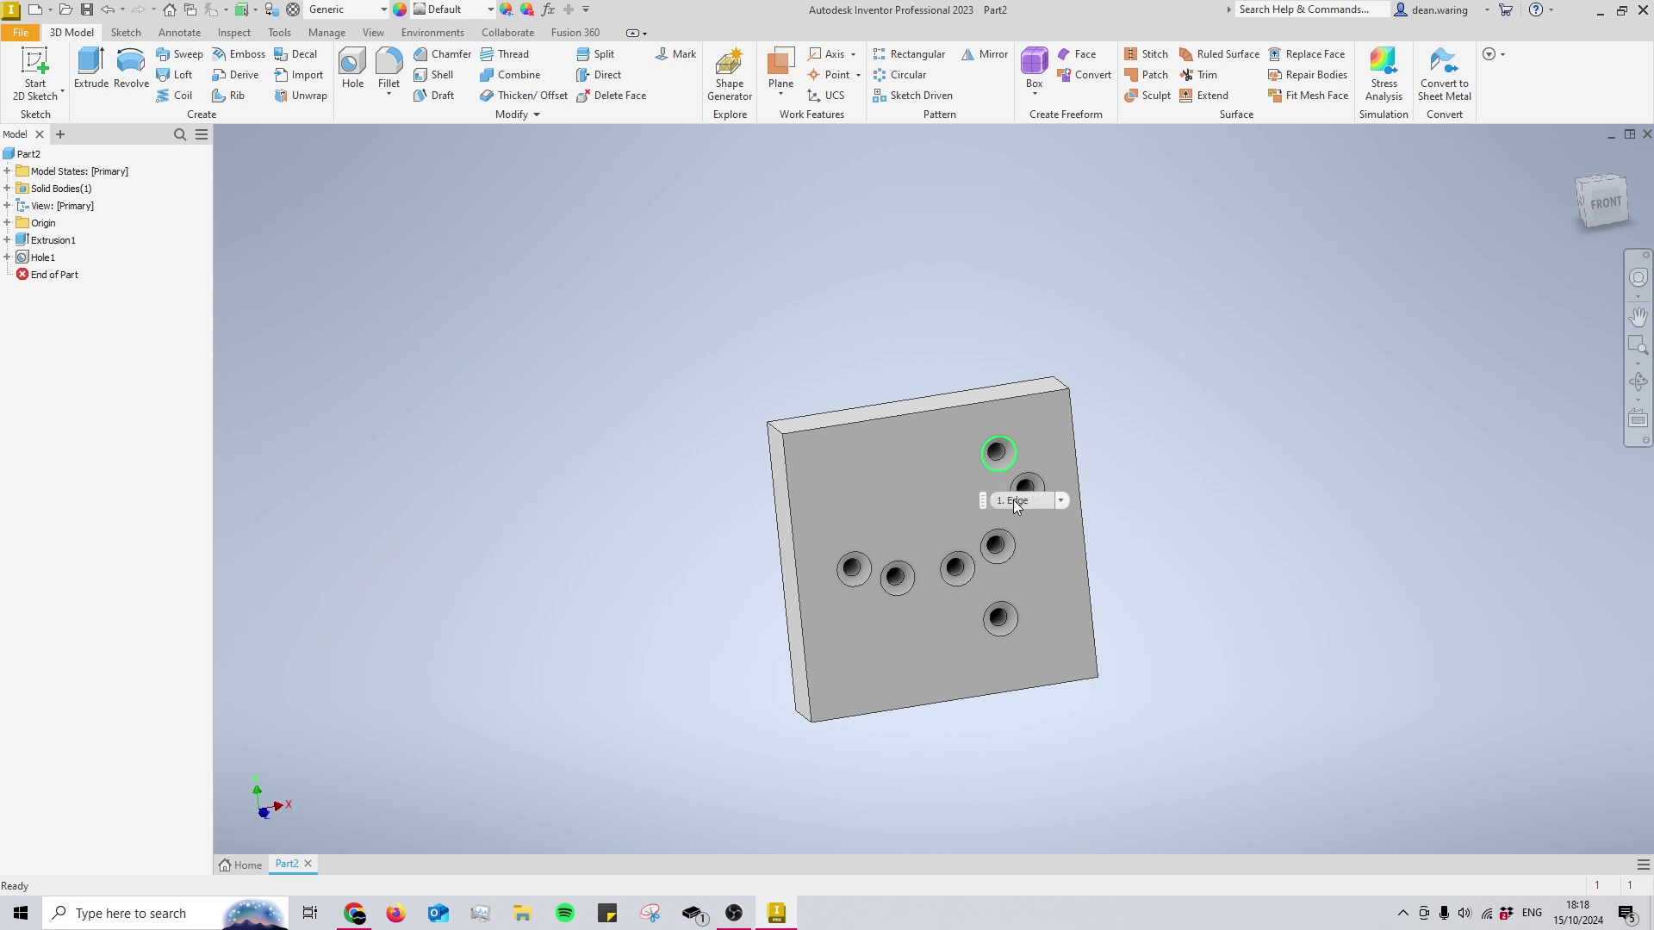